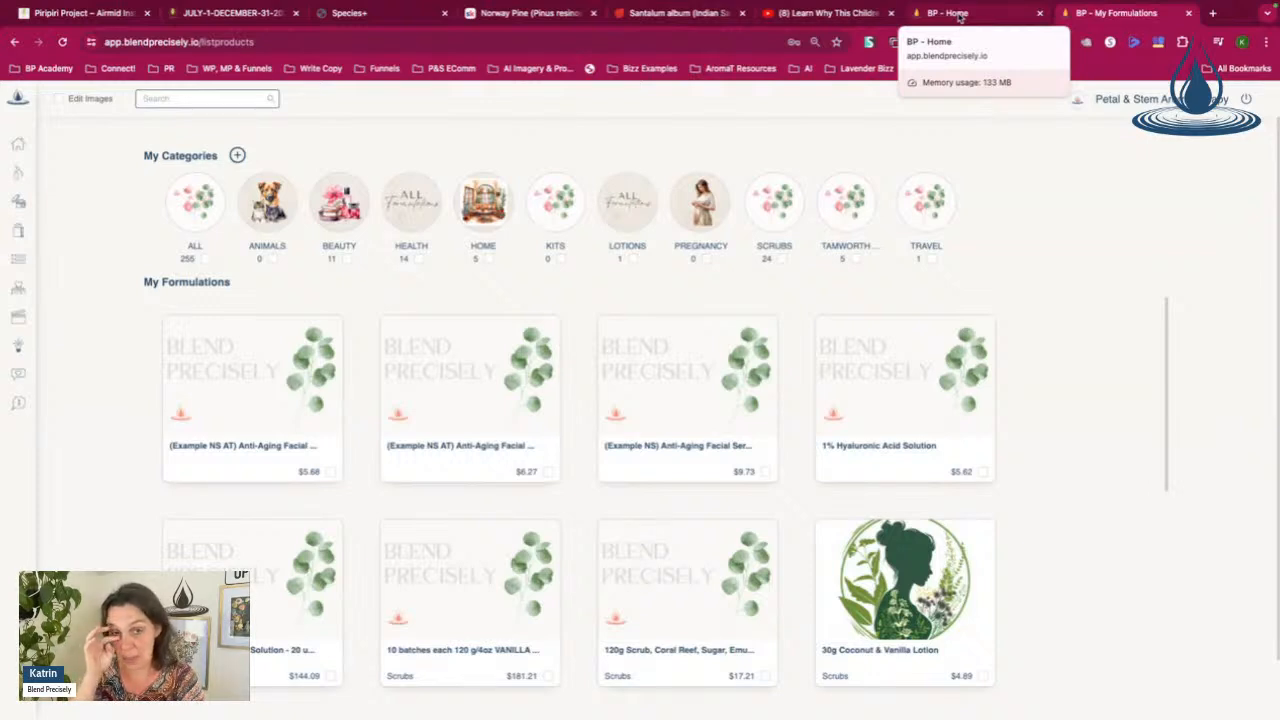
# Step: Open a blank Aromatherapy formulation and show its additional save options
pyautogui.moveTo(40, 185)
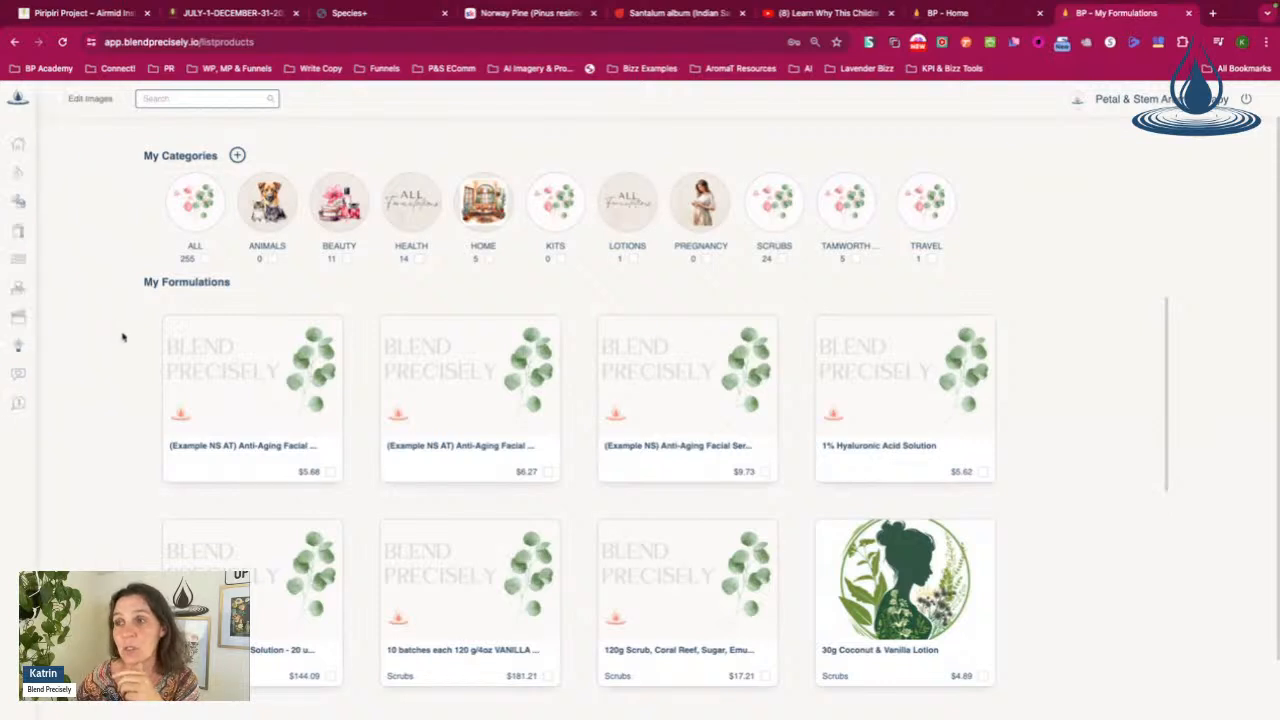
pyautogui.moveTo(25, 220)
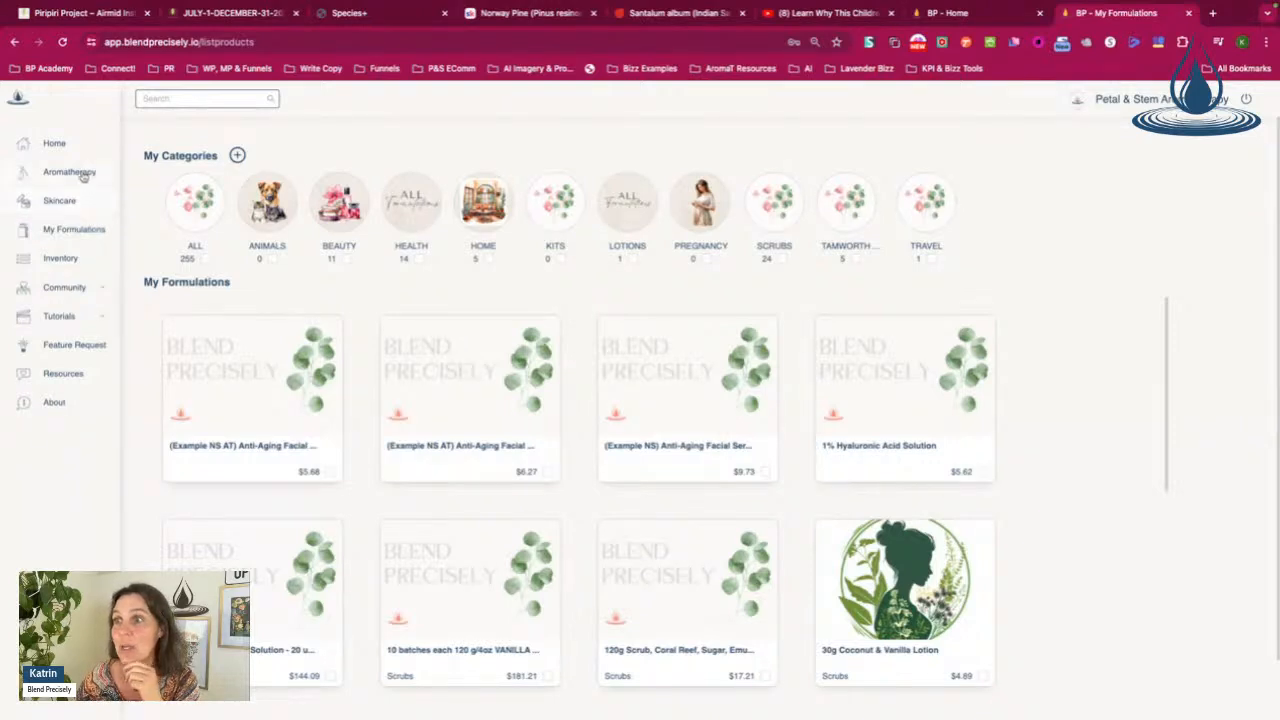
pyautogui.click(83, 176)
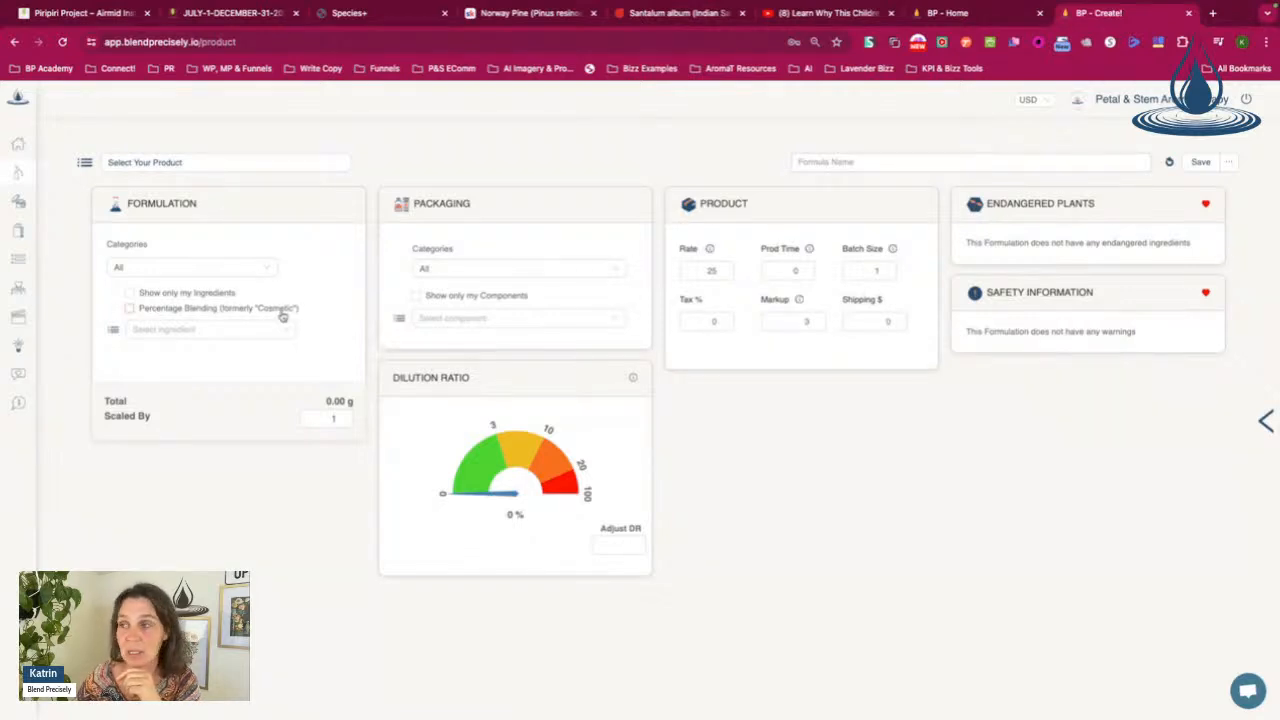
pyautogui.click(1229, 165)
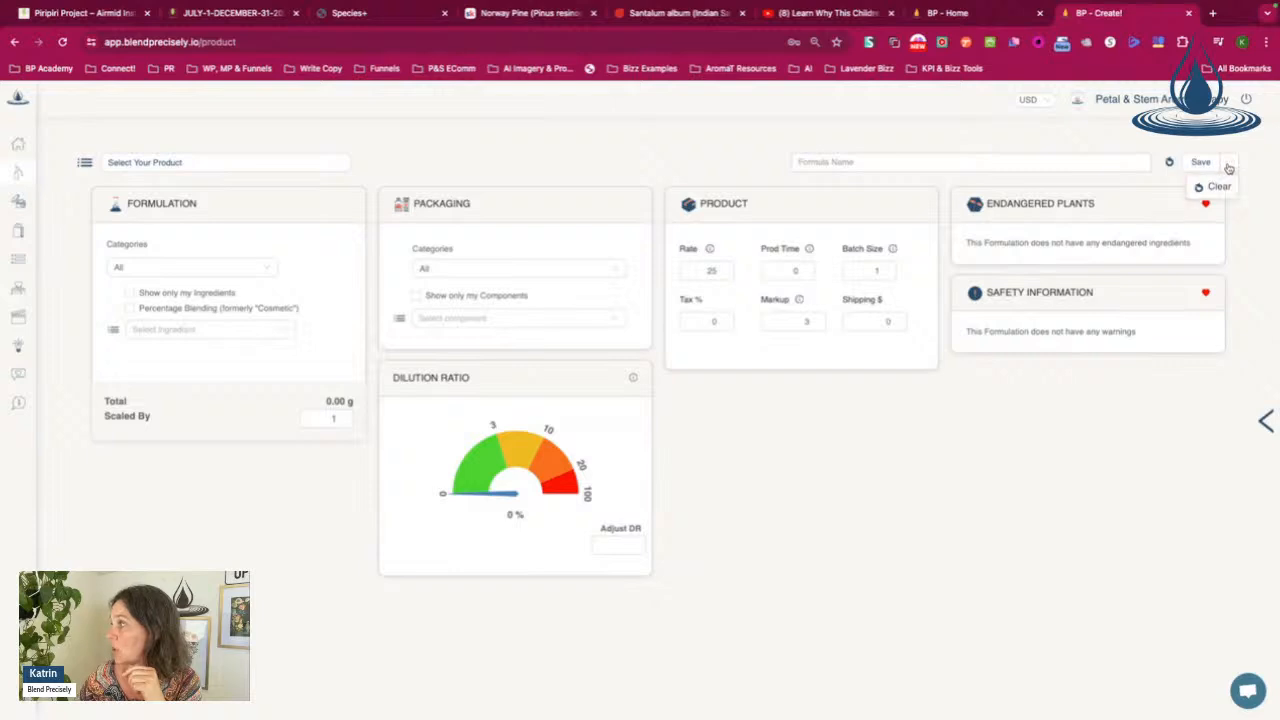
# Step: Load the (Example NS AT) Anti-Aging Facial Serum - Cosmetic formula and view its additional save options
pyautogui.click(243, 162)
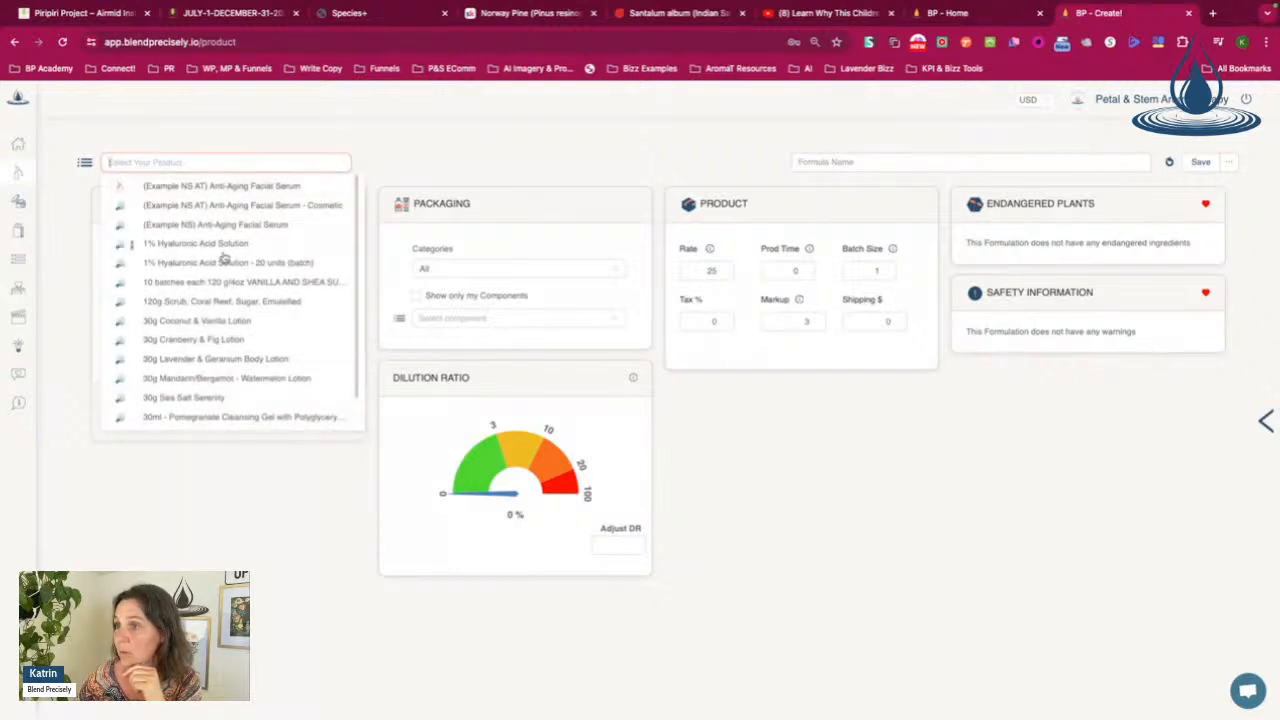
pyautogui.scroll(-1, 227, 290)
pyautogui.scroll(2, 215, 260)
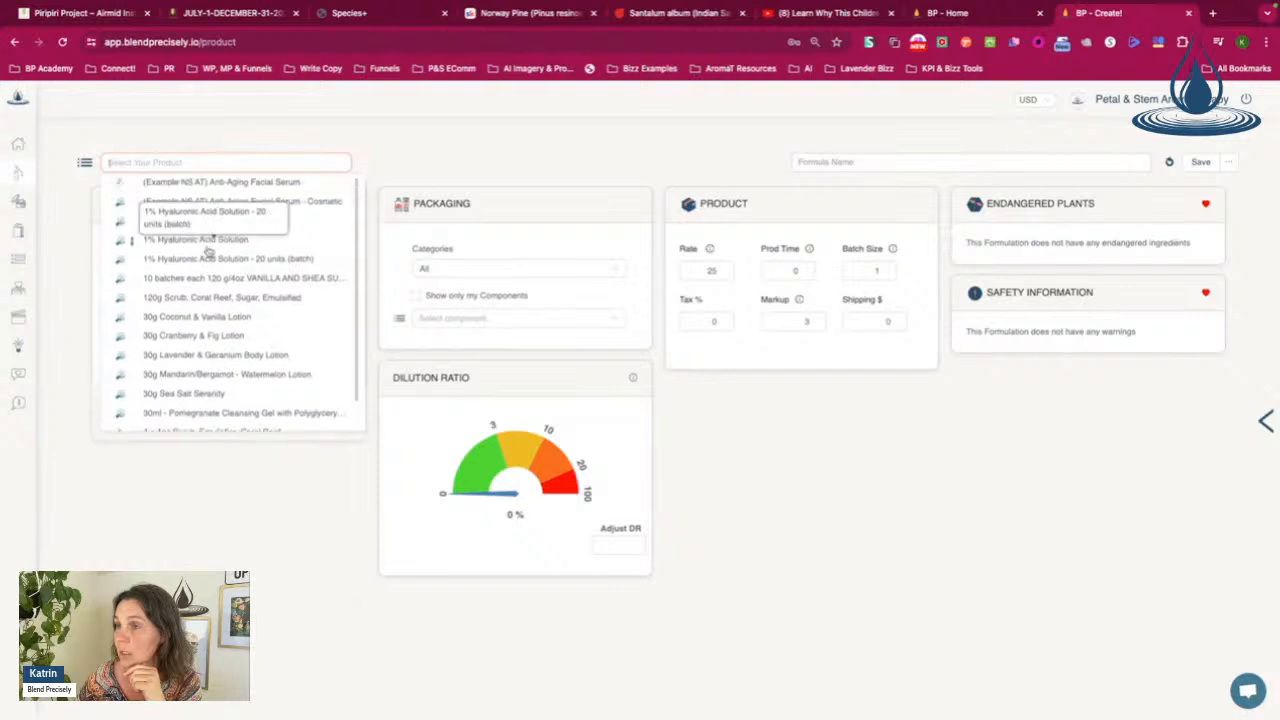
pyautogui.click(214, 204)
pyautogui.click(1230, 162)
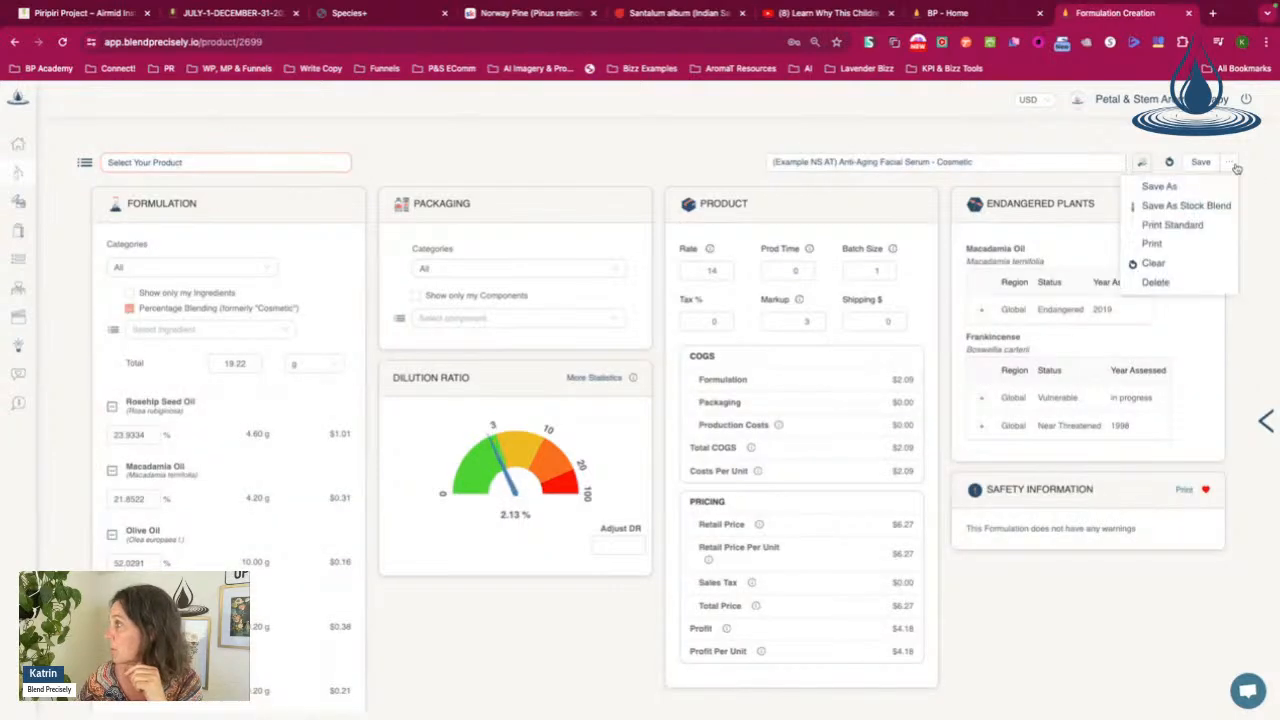
# Step: Load the 10 batches each 120 g/4oz Vanilla and Shea Sugar Scrub formula and check its additional save options
pyautogui.click(214, 162)
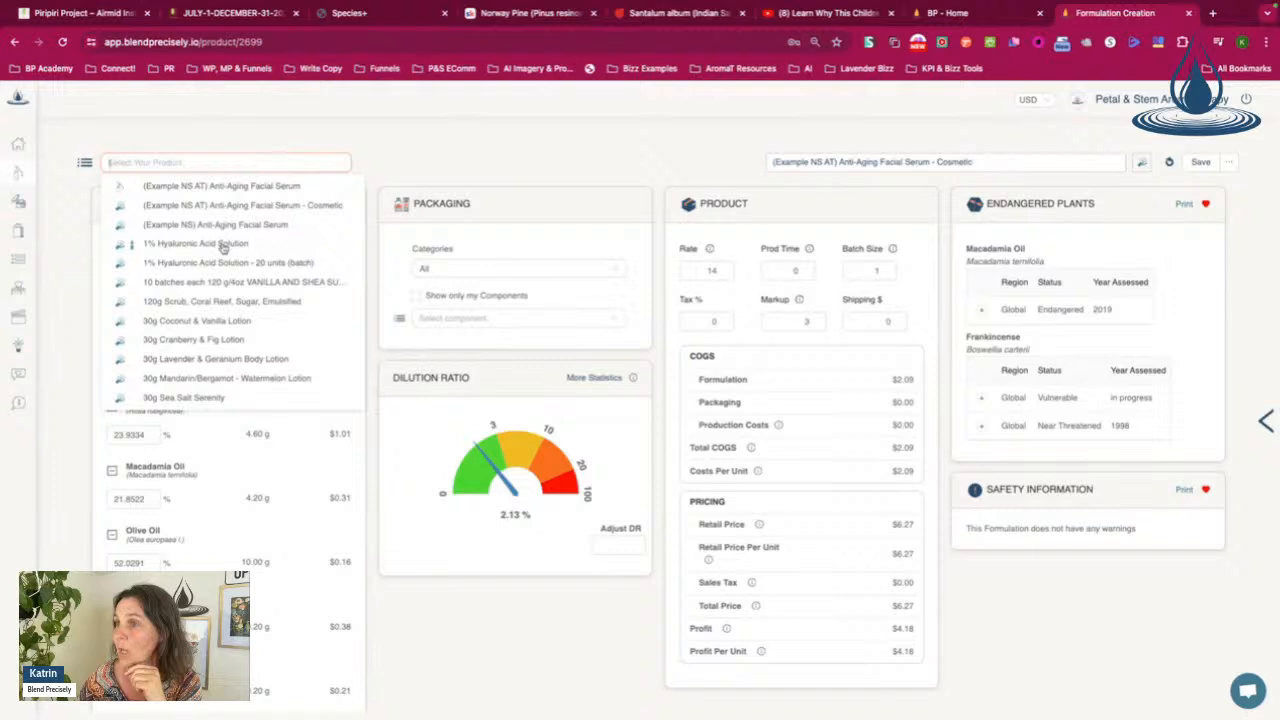
pyautogui.click(225, 284)
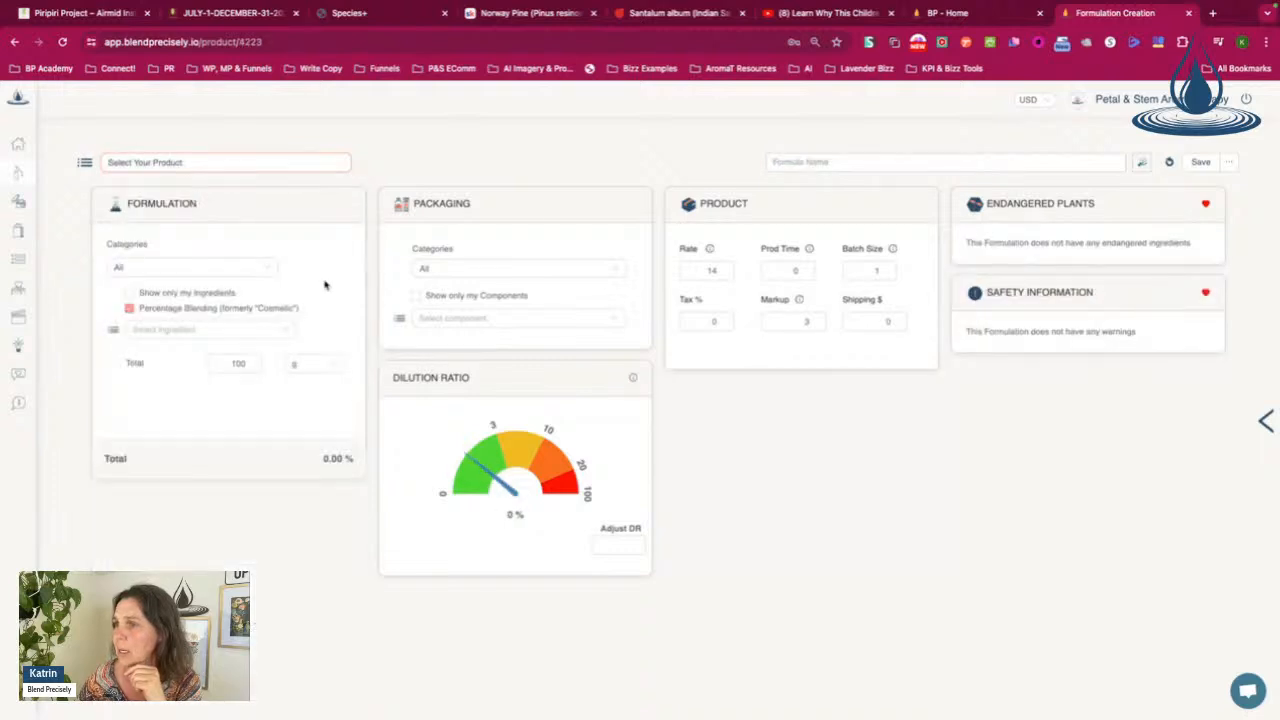
pyautogui.click(1229, 162)
pyautogui.click(206, 162)
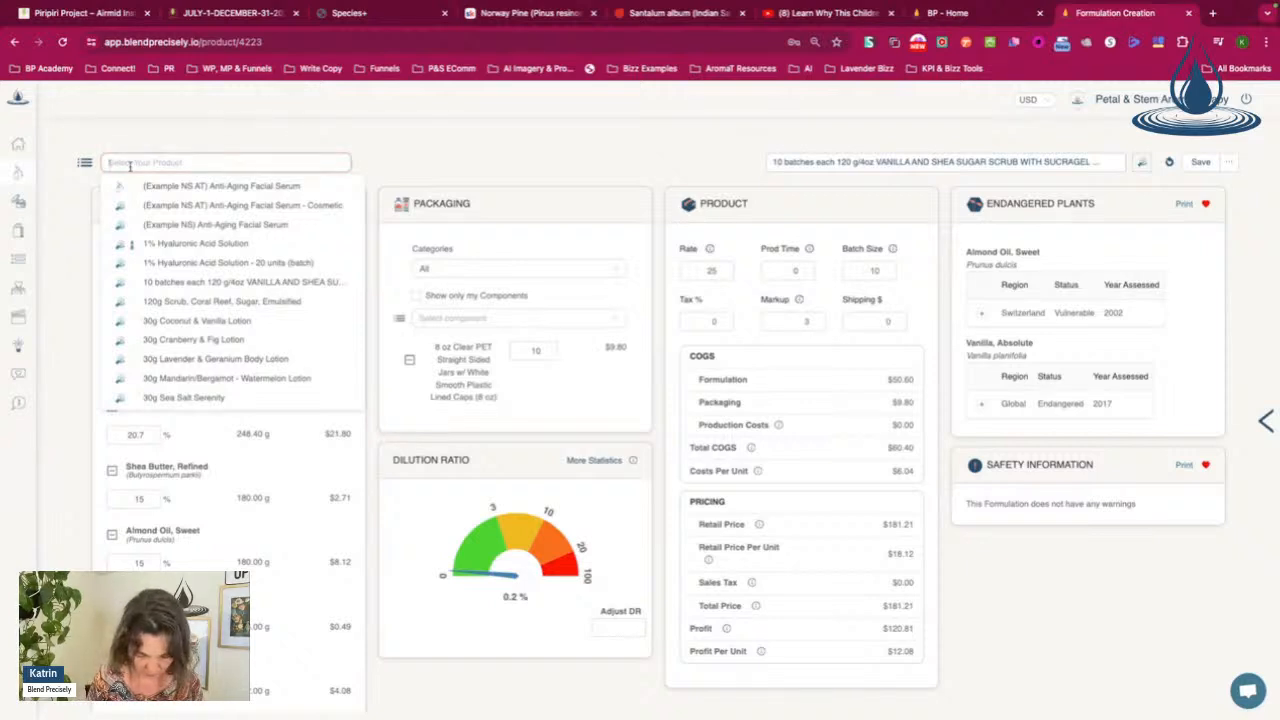
# Step: Clear the loaded formula and turn off Percentage Blending with all ingredients available
pyautogui.click(1170, 162)
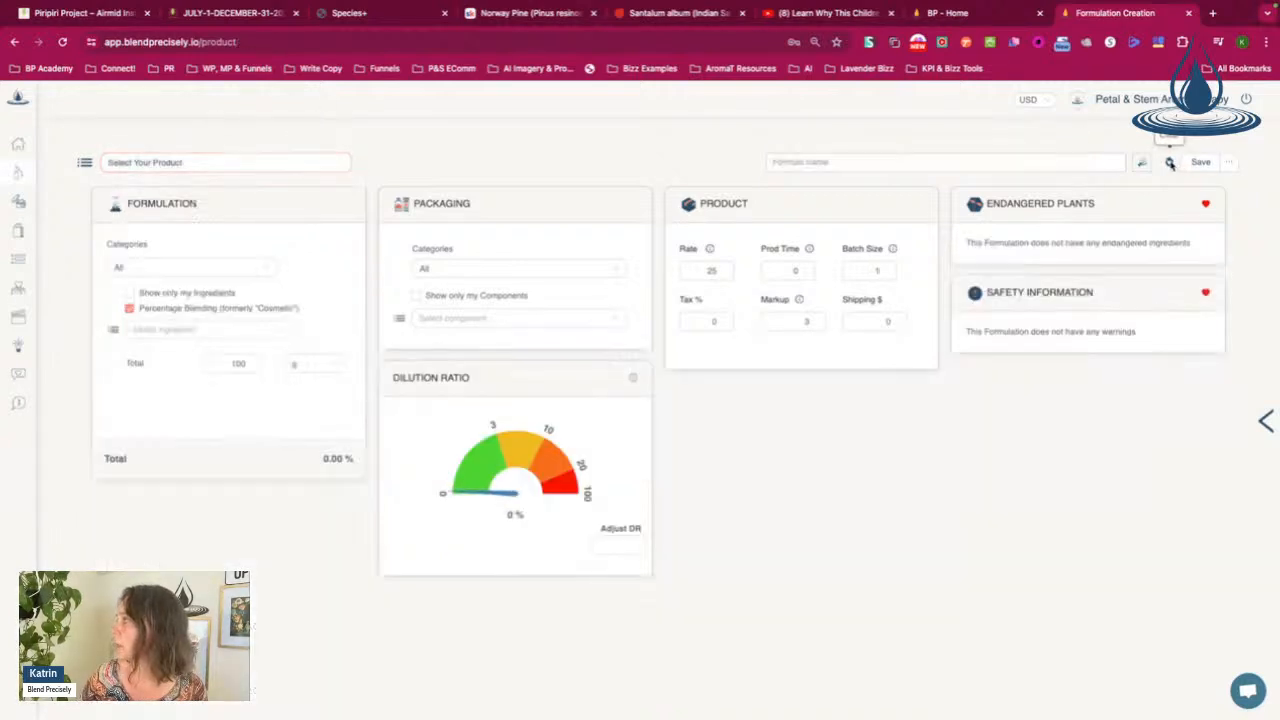
pyautogui.click(129, 292)
pyautogui.click(130, 310)
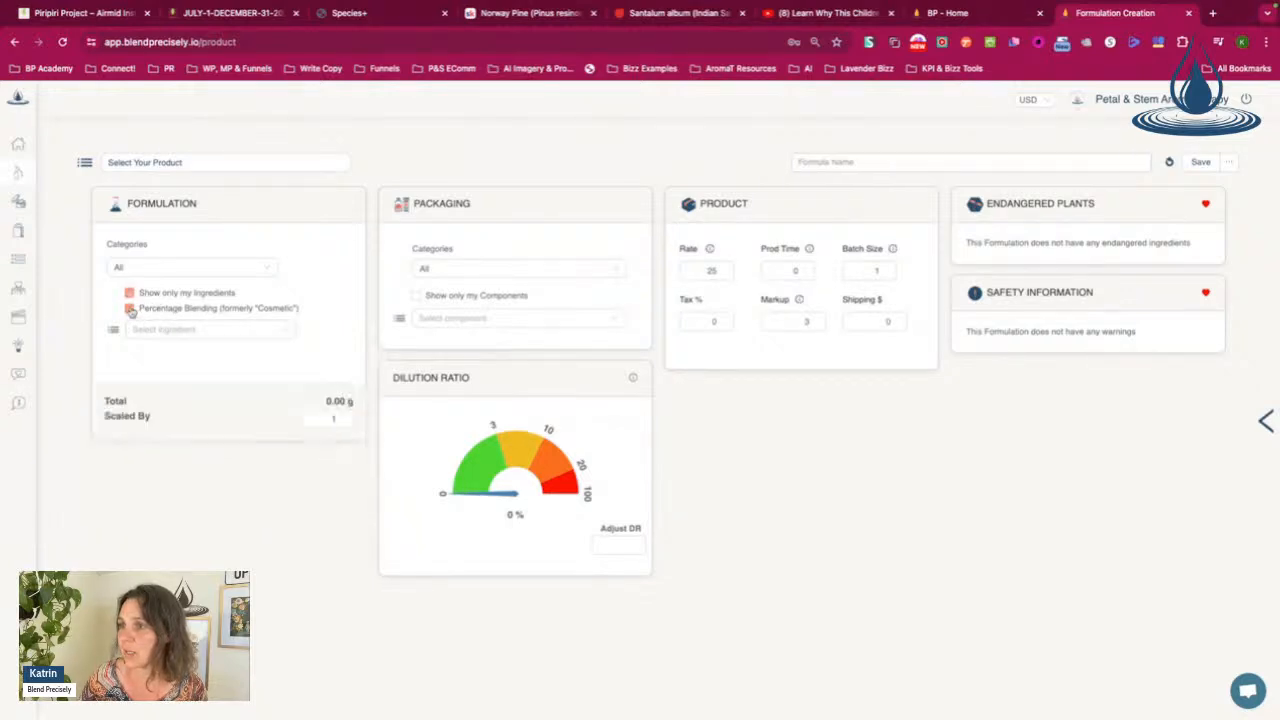
# Step: Add Abyssinian Kale Oil and Lavender (Lavandula angustifolia) to the formulation, setting the kale oil amount to 99 g
pyautogui.click(165, 332)
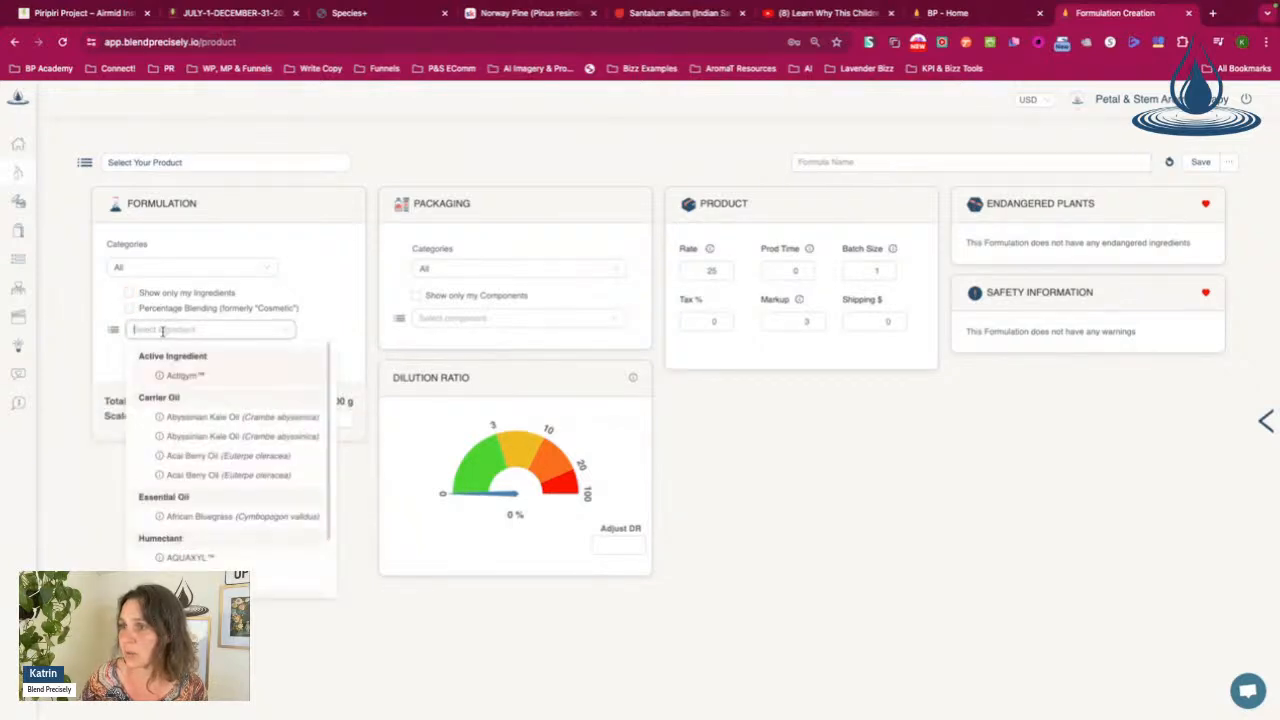
pyautogui.click(200, 436)
pyautogui.click(200, 329)
pyautogui.scroll(-2, 217, 515)
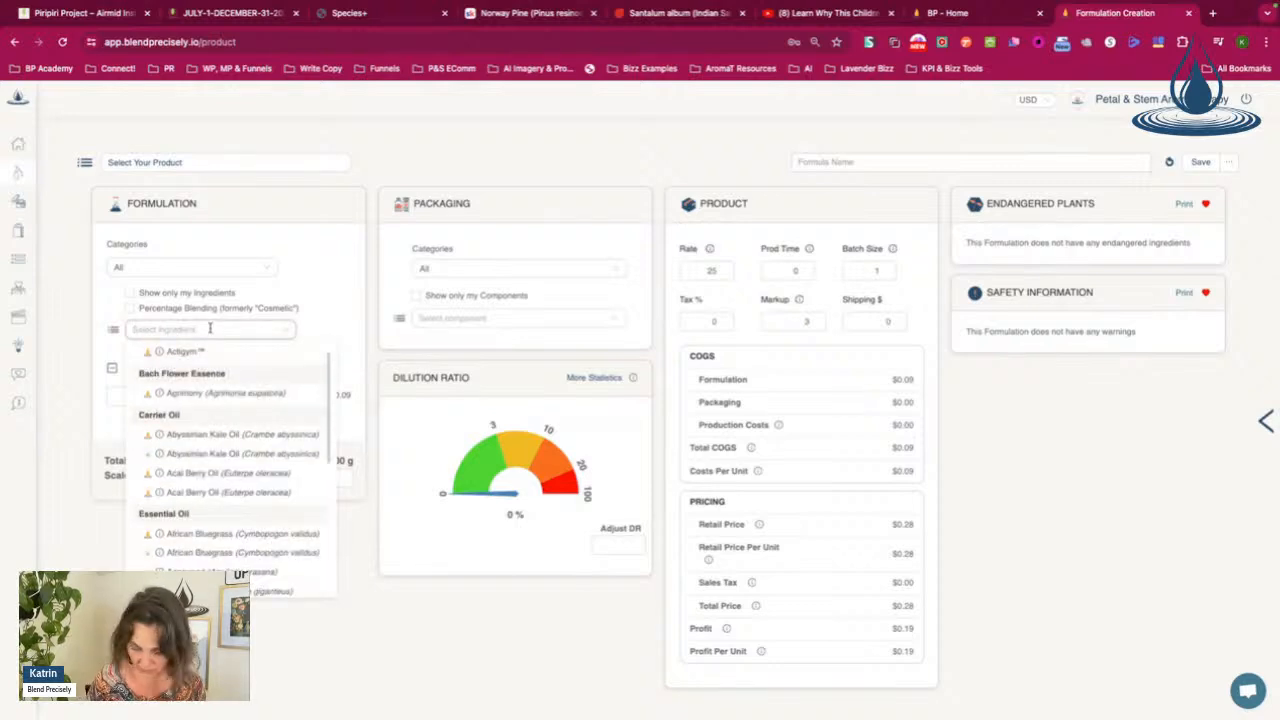
pyautogui.write('lavender')
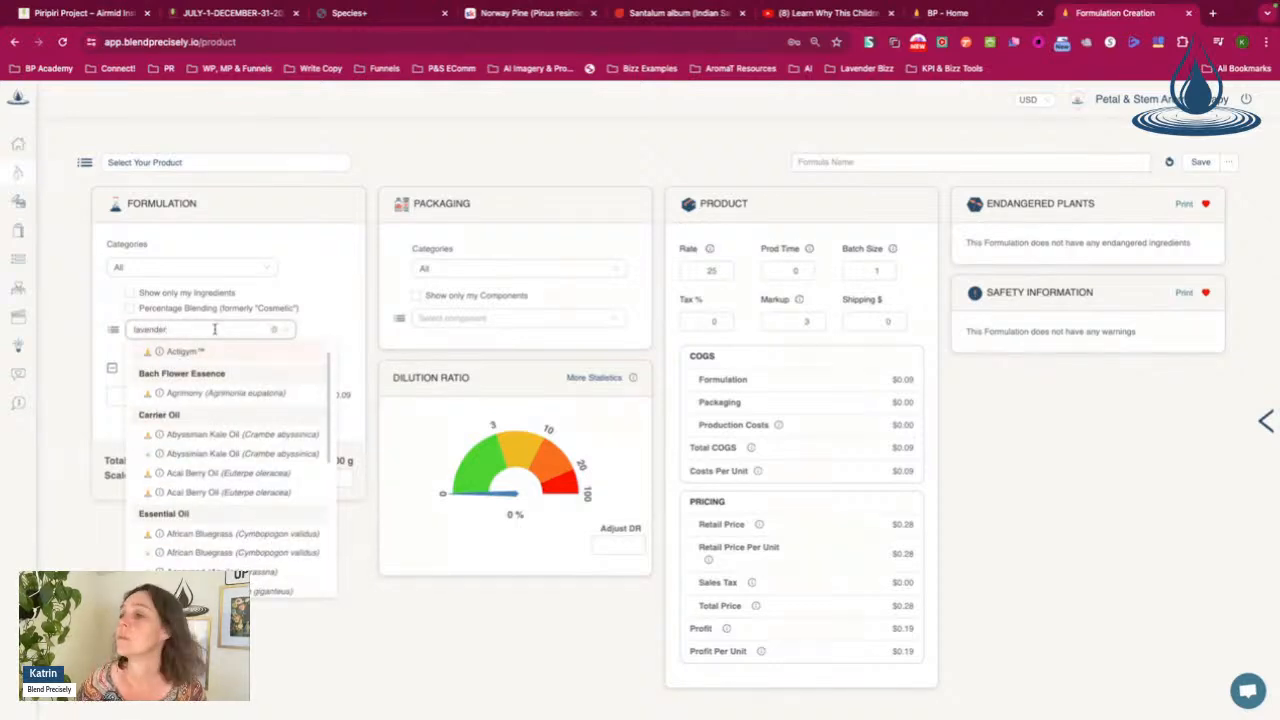
pyautogui.click(208, 456)
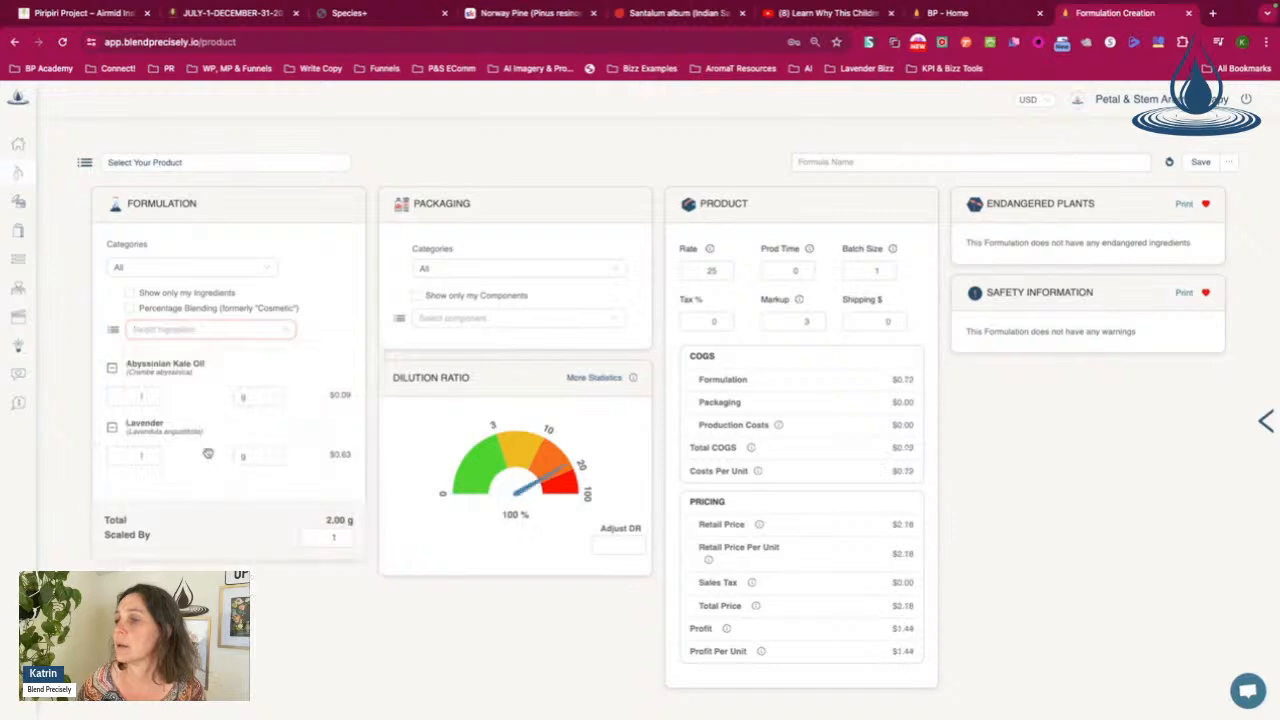
pyautogui.click(140, 397)
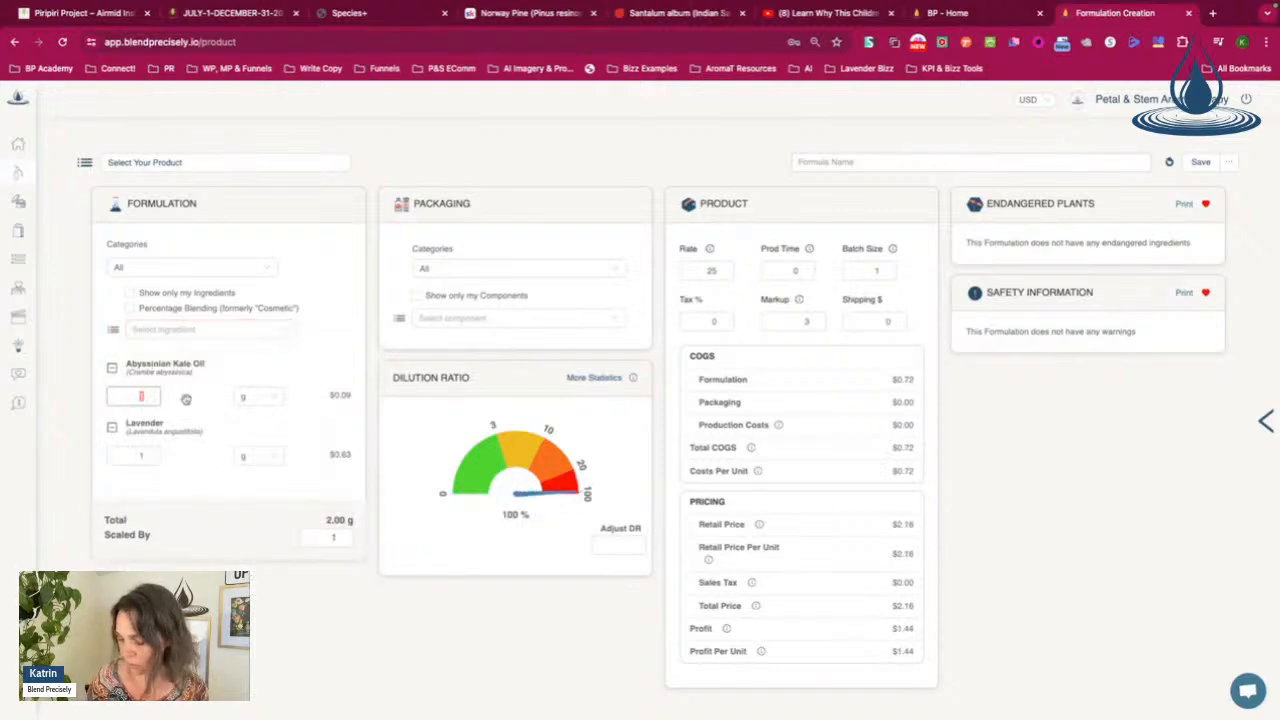
pyautogui.write('99')
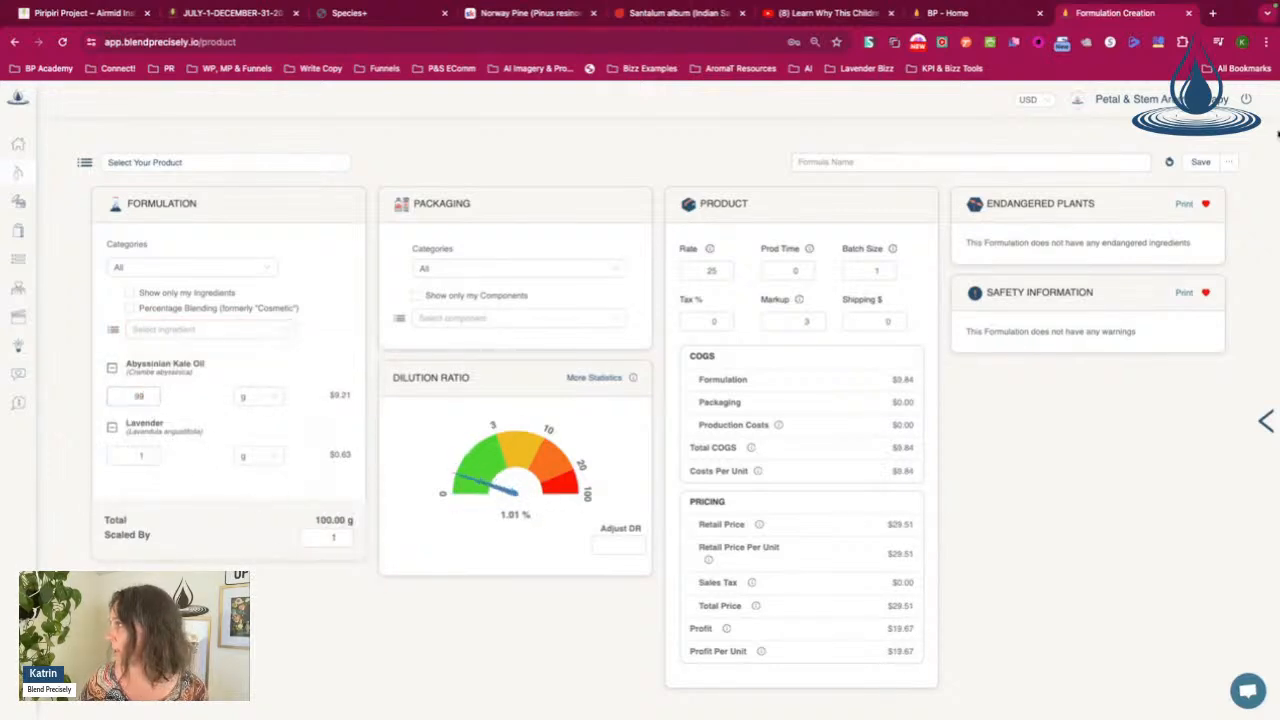
# Step: Name the formula "Test Wednesday Live" and save it
pyautogui.click(918, 162)
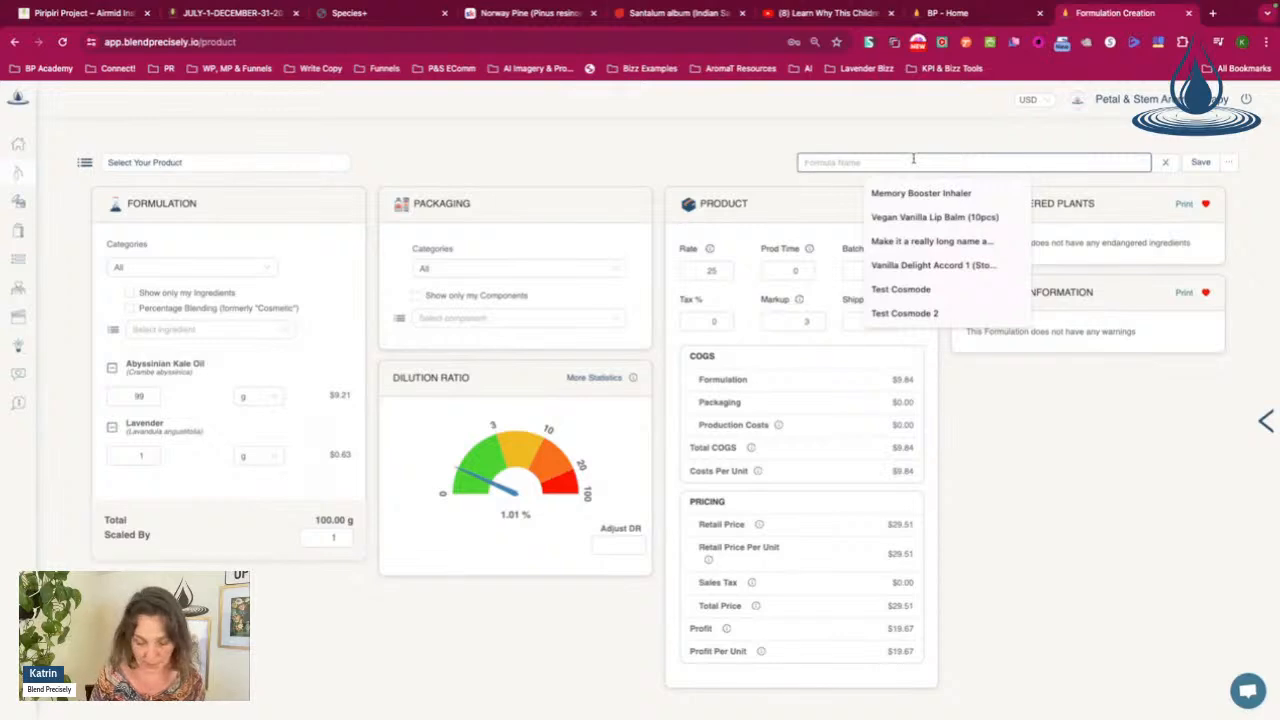
pyautogui.write('Test')
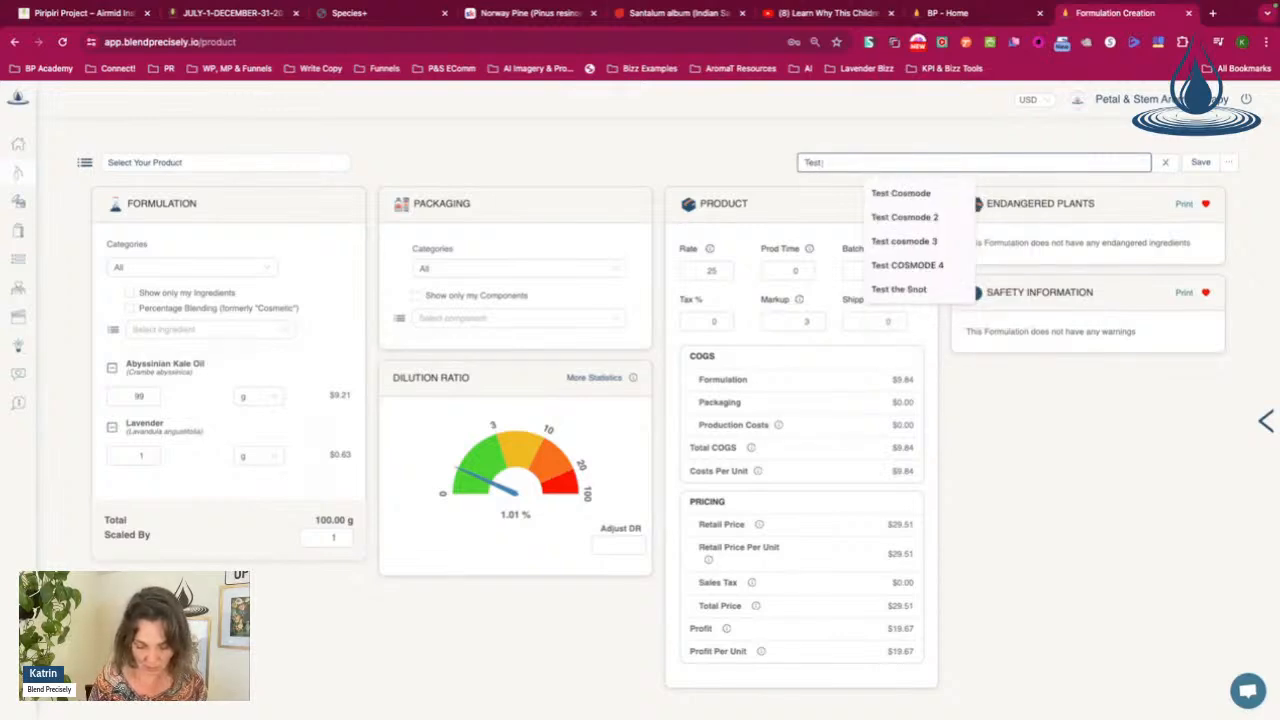
pyautogui.write(' Wednesday Live')
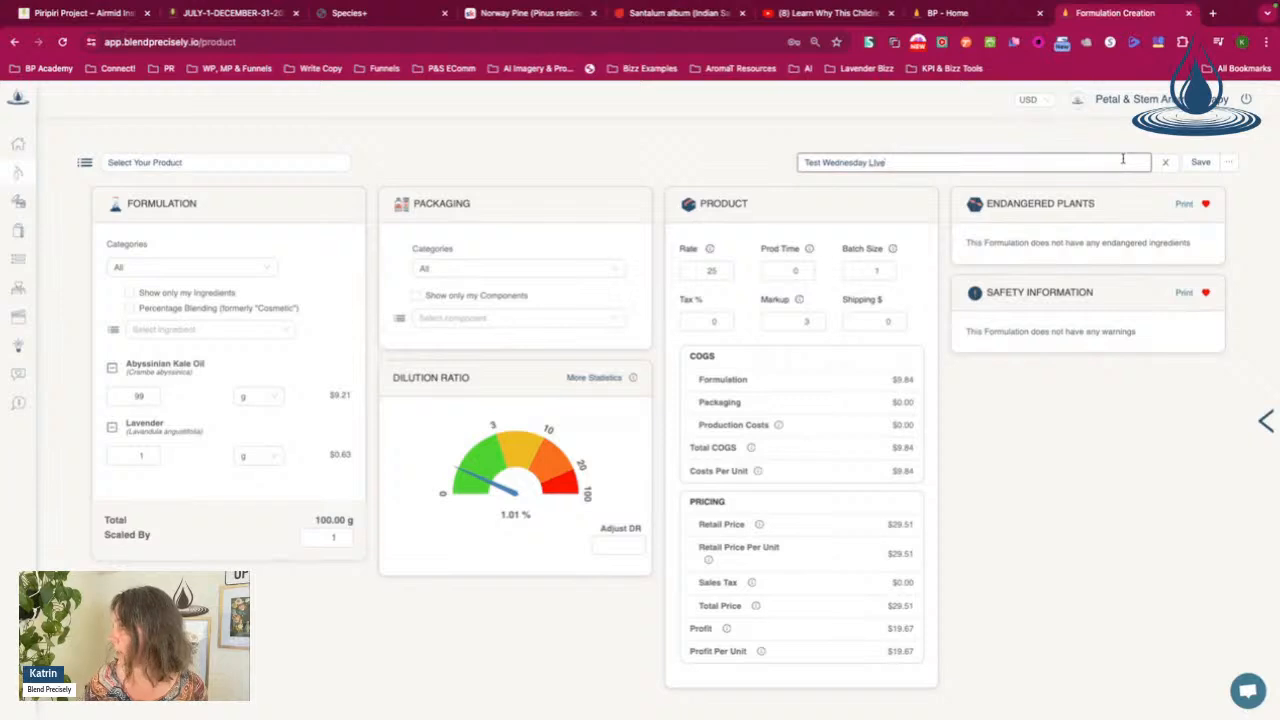
pyautogui.press('BackSpace')
pyautogui.press('BackSpace')
pyautogui.press('BackSpace')
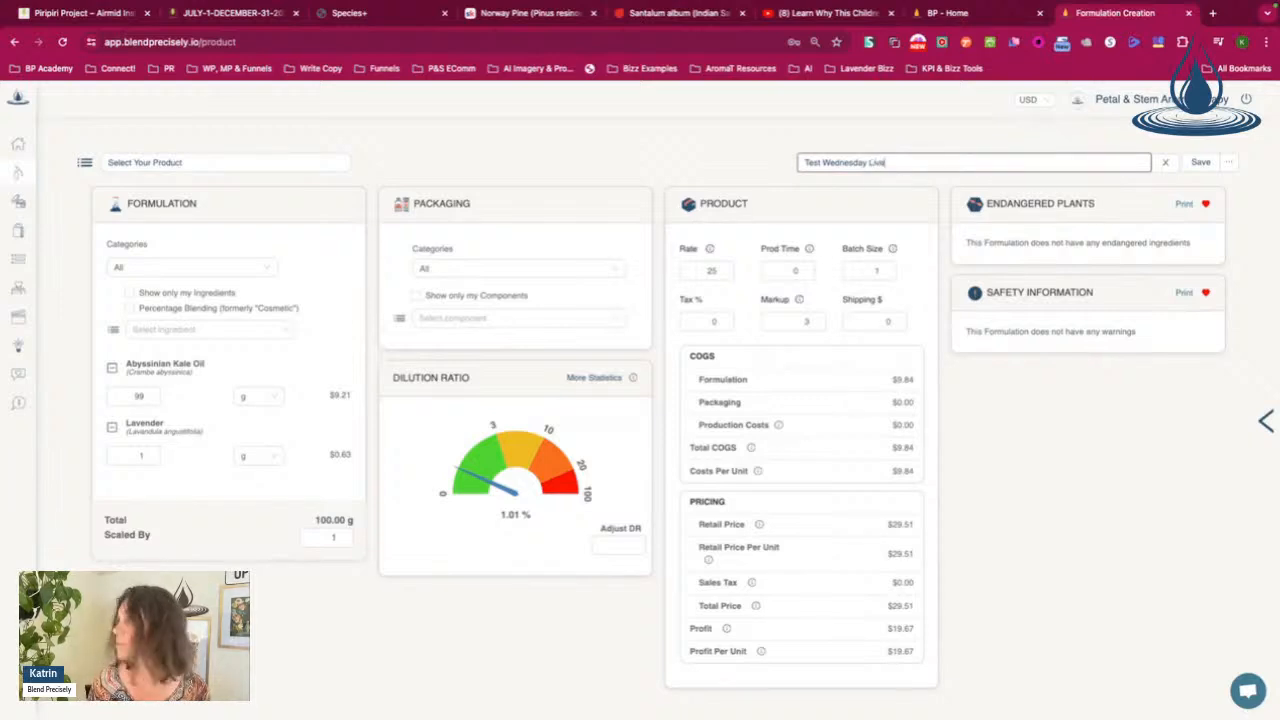
pyautogui.write('ive')
pyautogui.click(1199, 163)
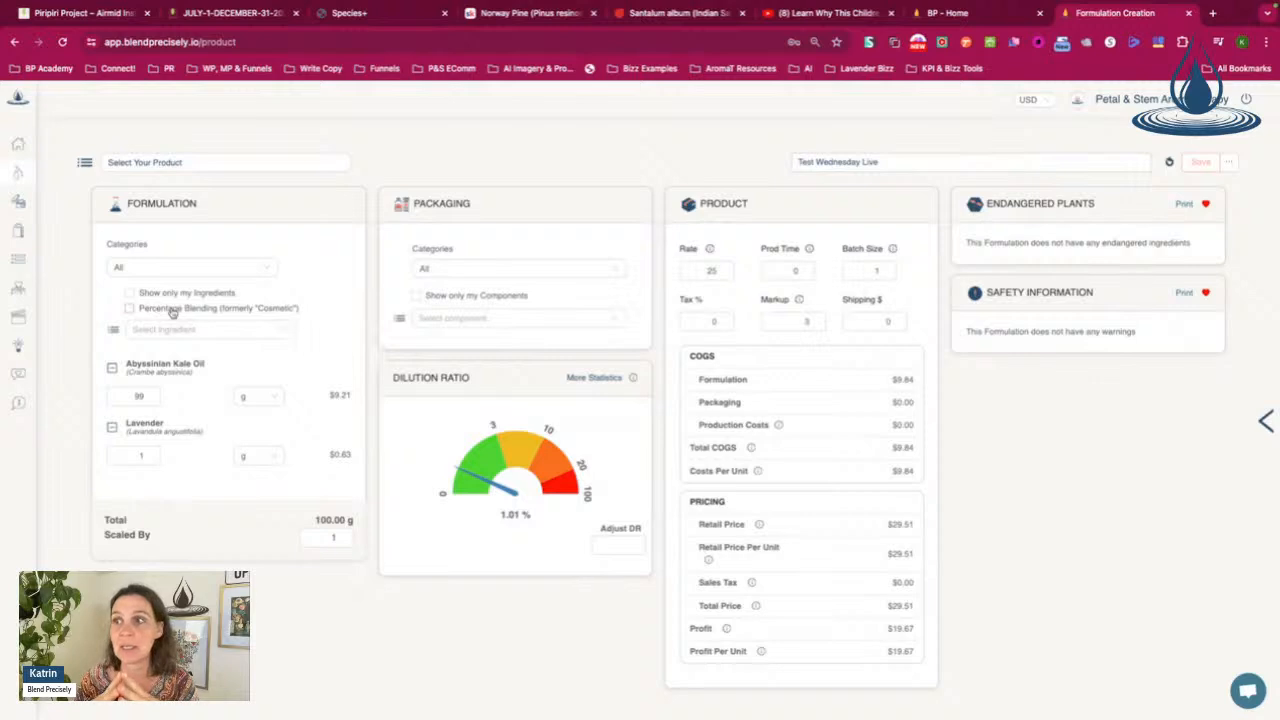
# Step: Set the Lavender amount to 10 drops
pyautogui.moveTo(37, 202)
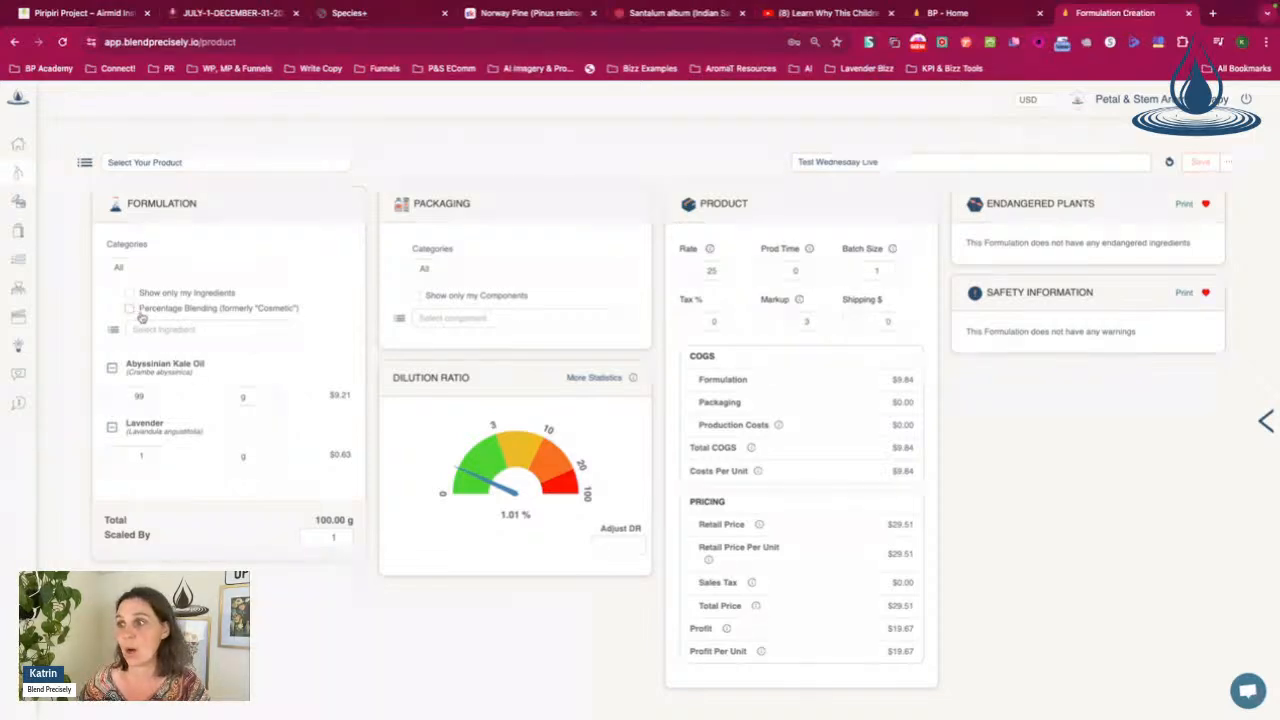
pyautogui.click(140, 456)
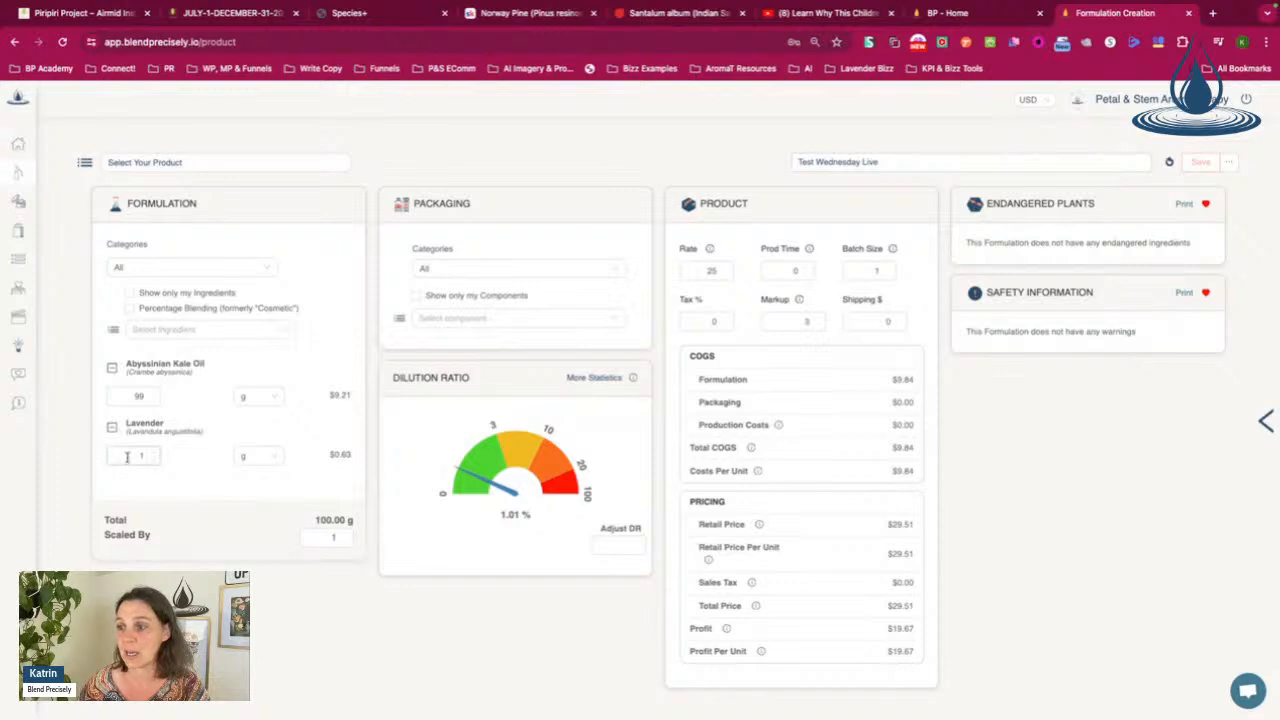
pyautogui.write('0')
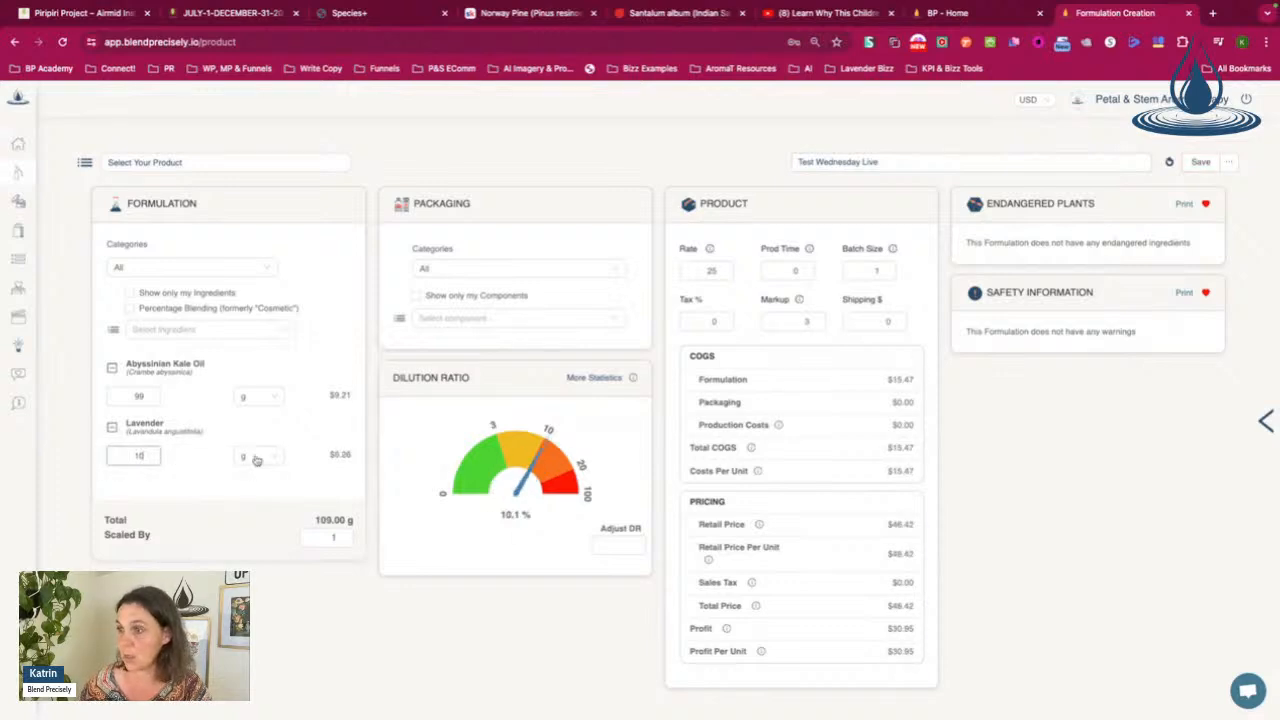
pyautogui.click(255, 457)
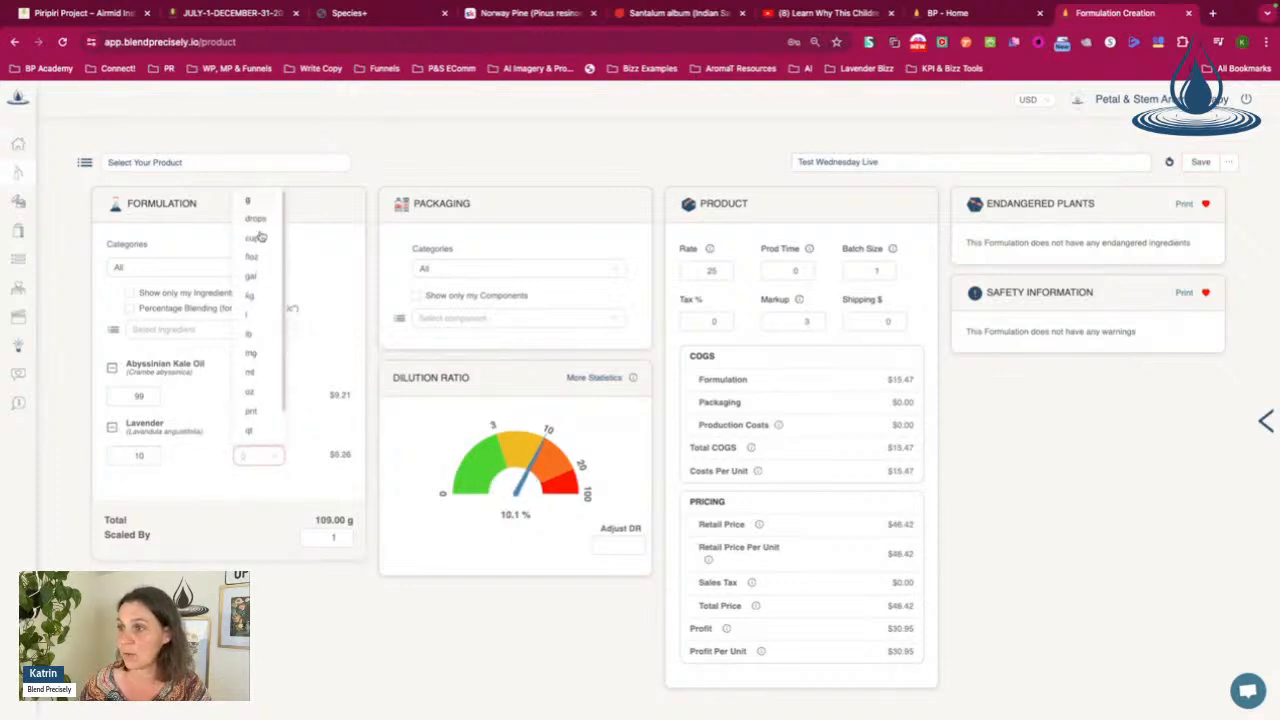
pyautogui.click(253, 204)
pyautogui.click(235, 488)
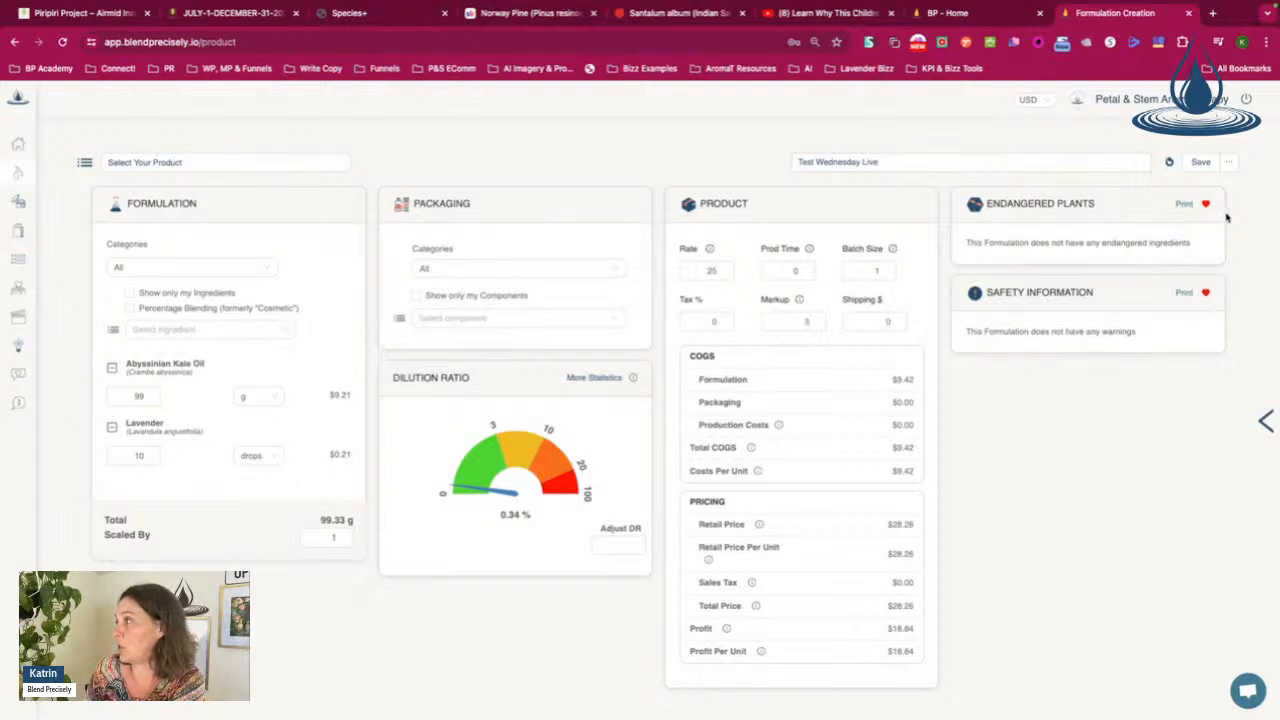
# Step: Save the formula as a percentage version named "Test Wednesday Live - Cosmetic"
pyautogui.click(1227, 164)
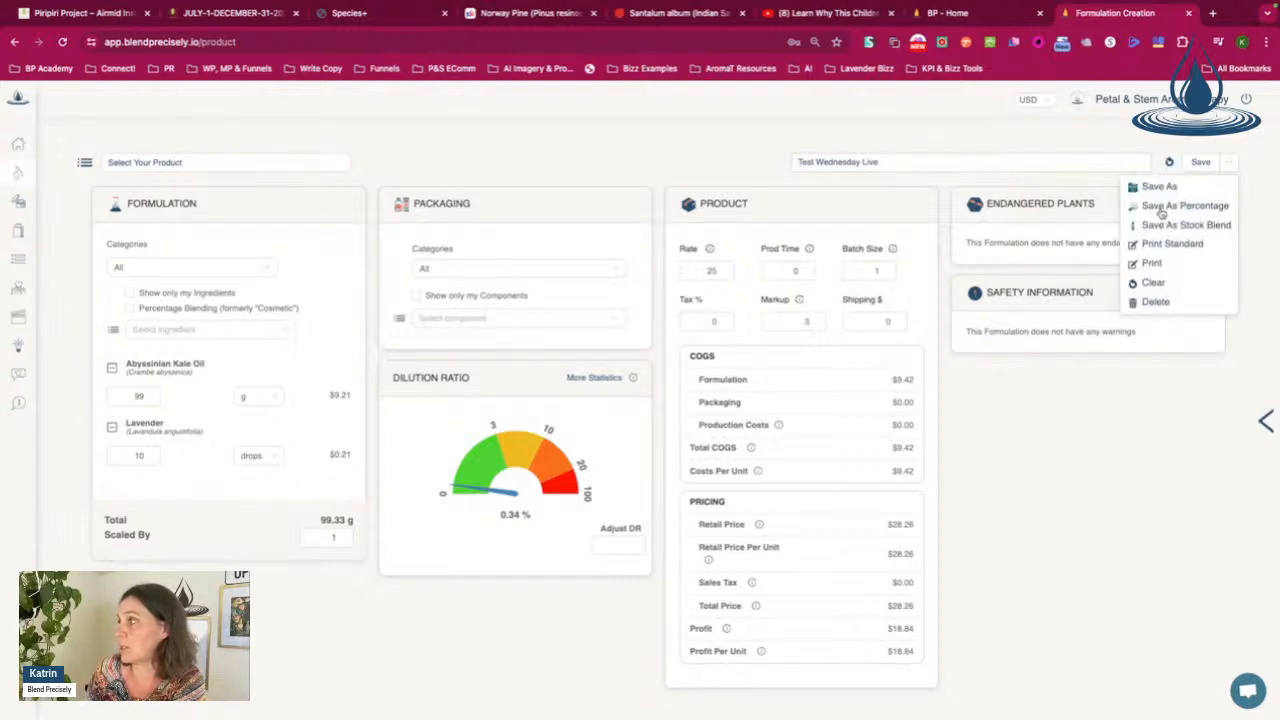
pyautogui.moveTo(64, 190)
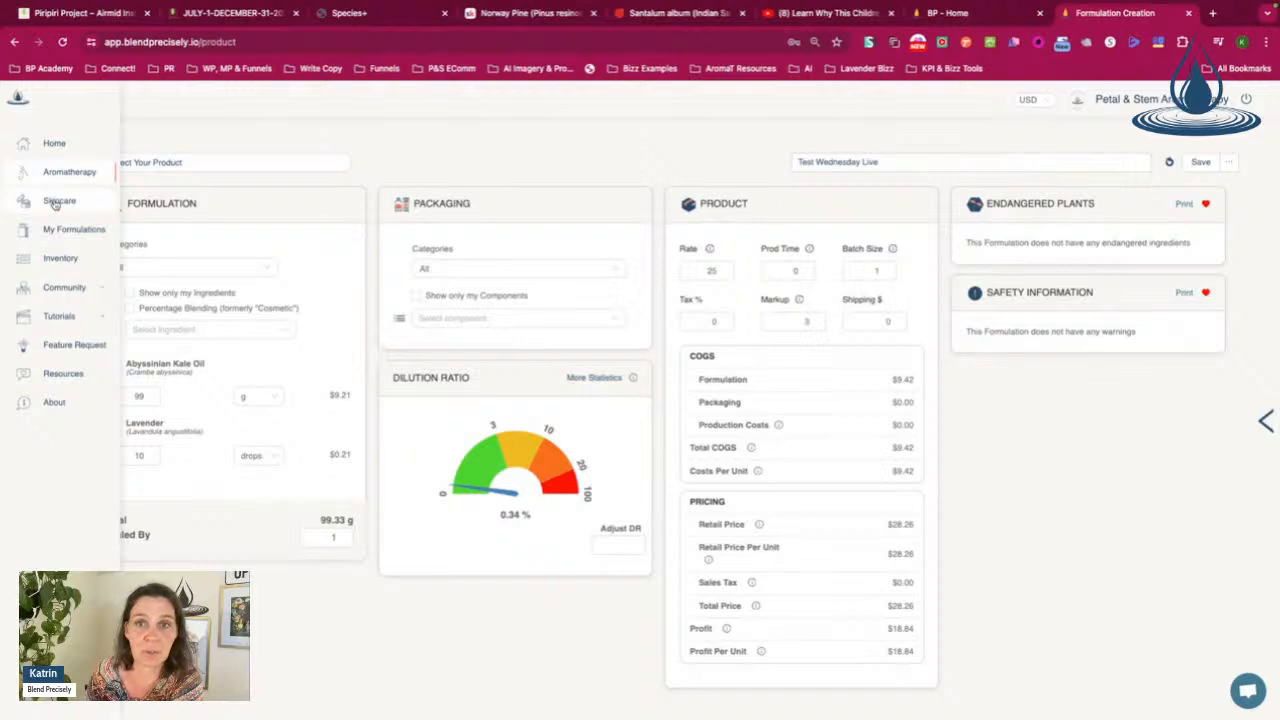
pyautogui.click(1228, 162)
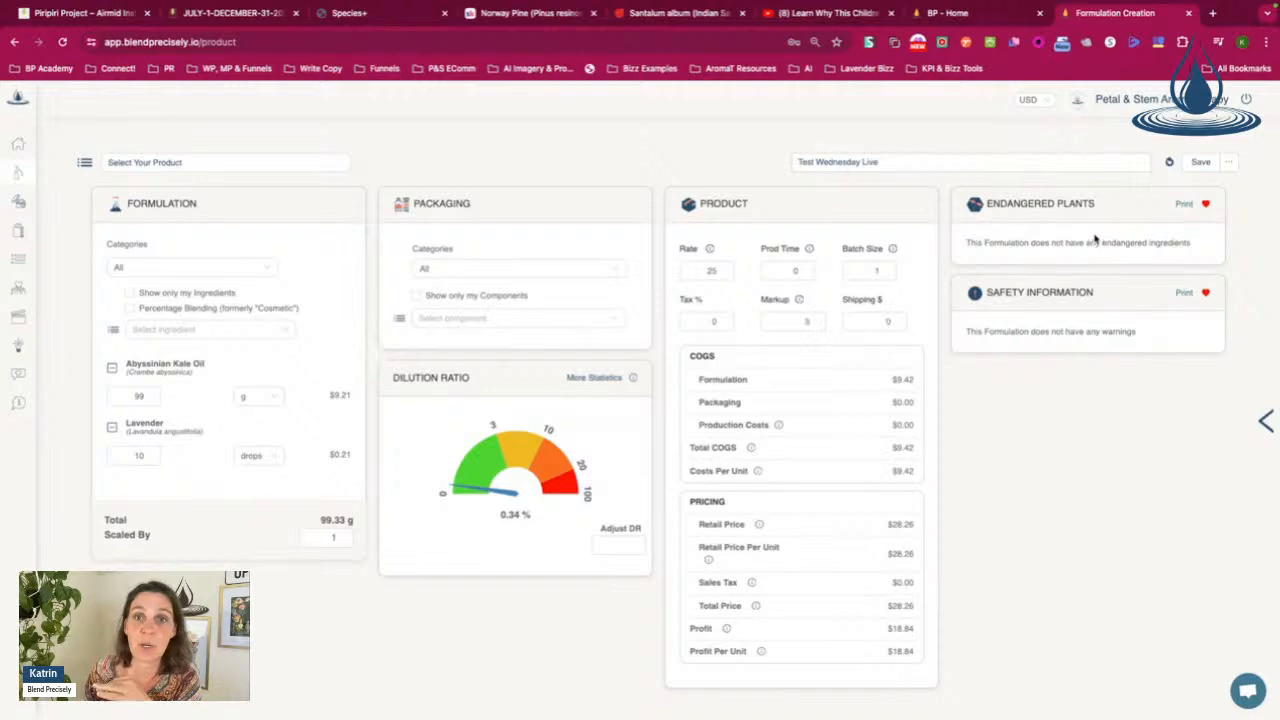
pyautogui.click(1229, 165)
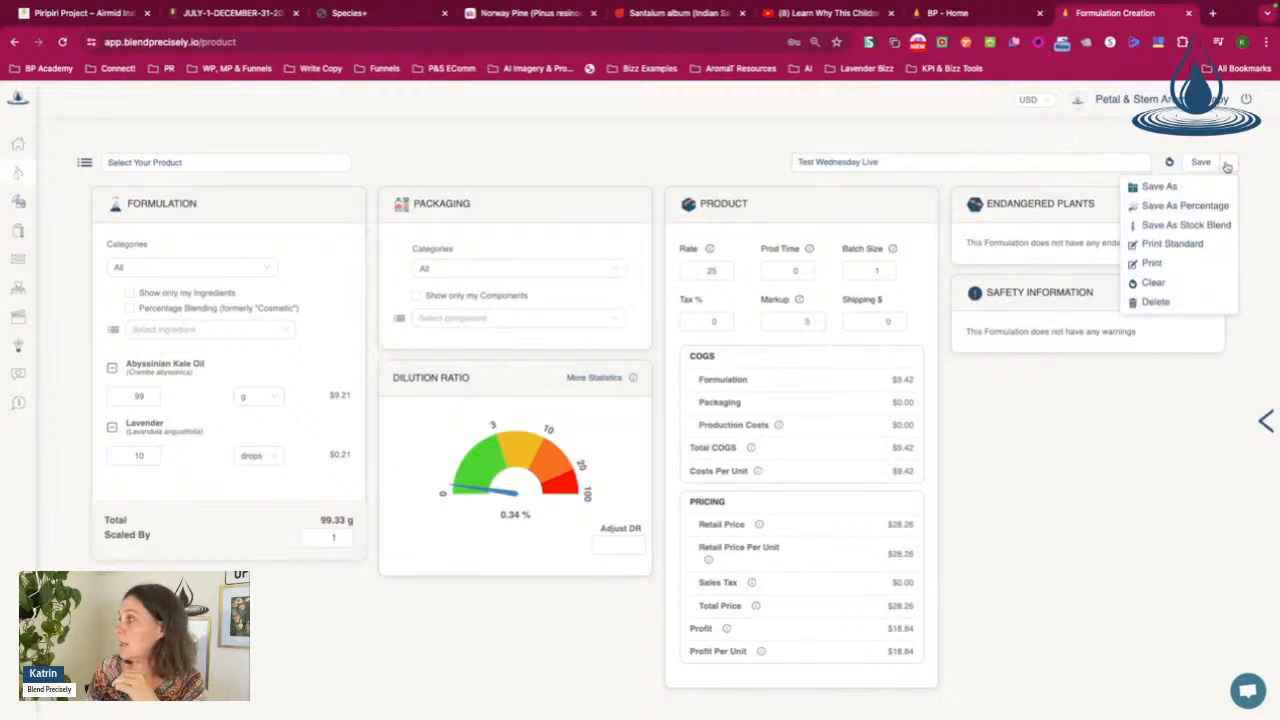
pyautogui.click(1190, 206)
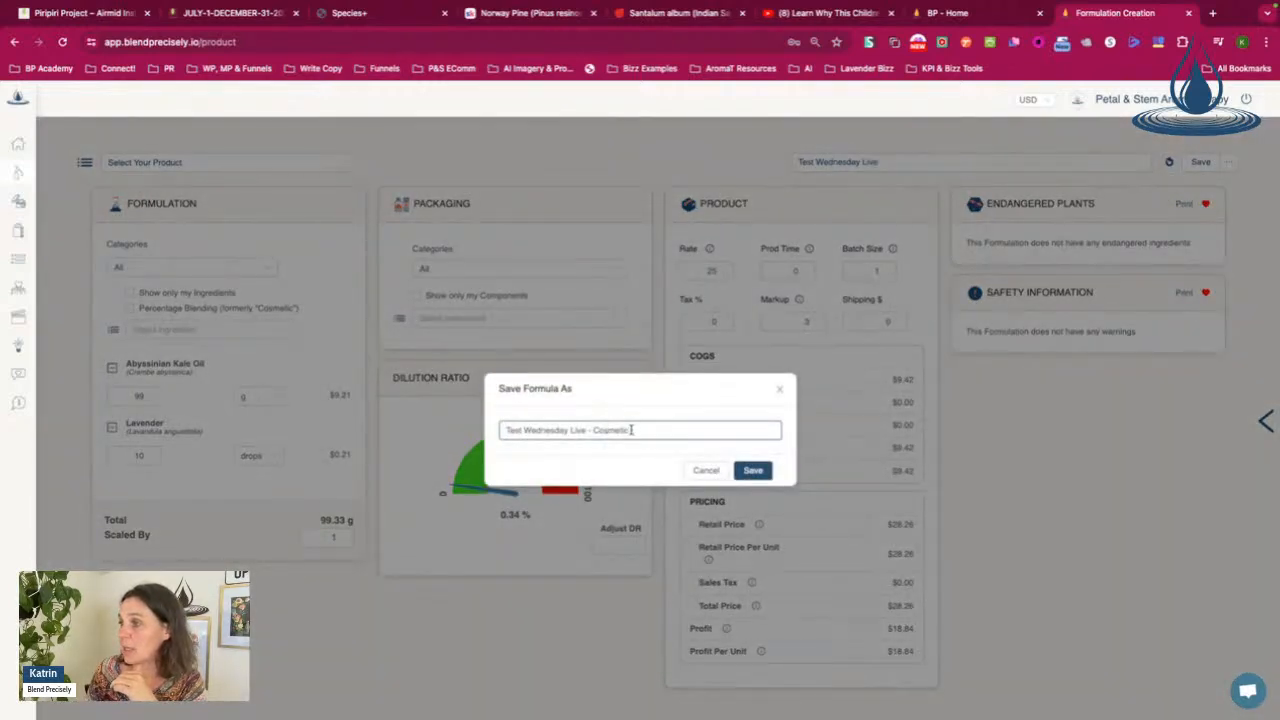
pyautogui.moveTo(631, 430); pyautogui.dragTo(594, 430)
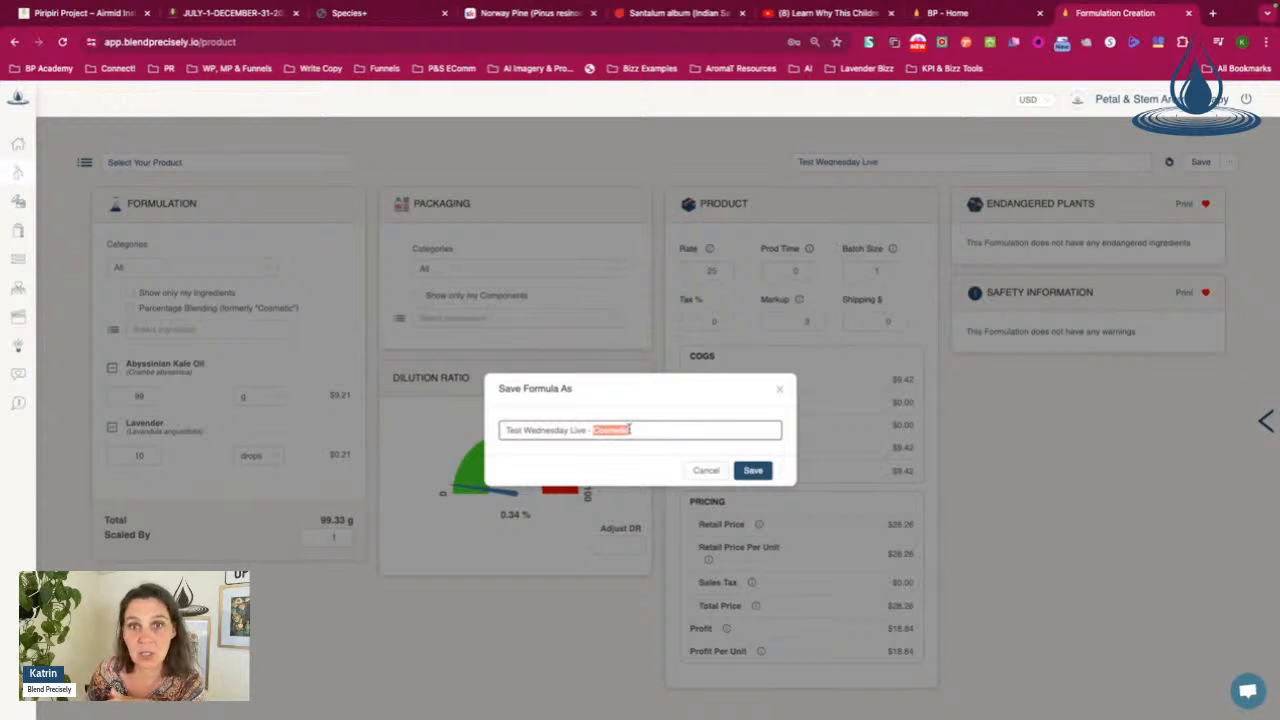
pyautogui.click(754, 476)
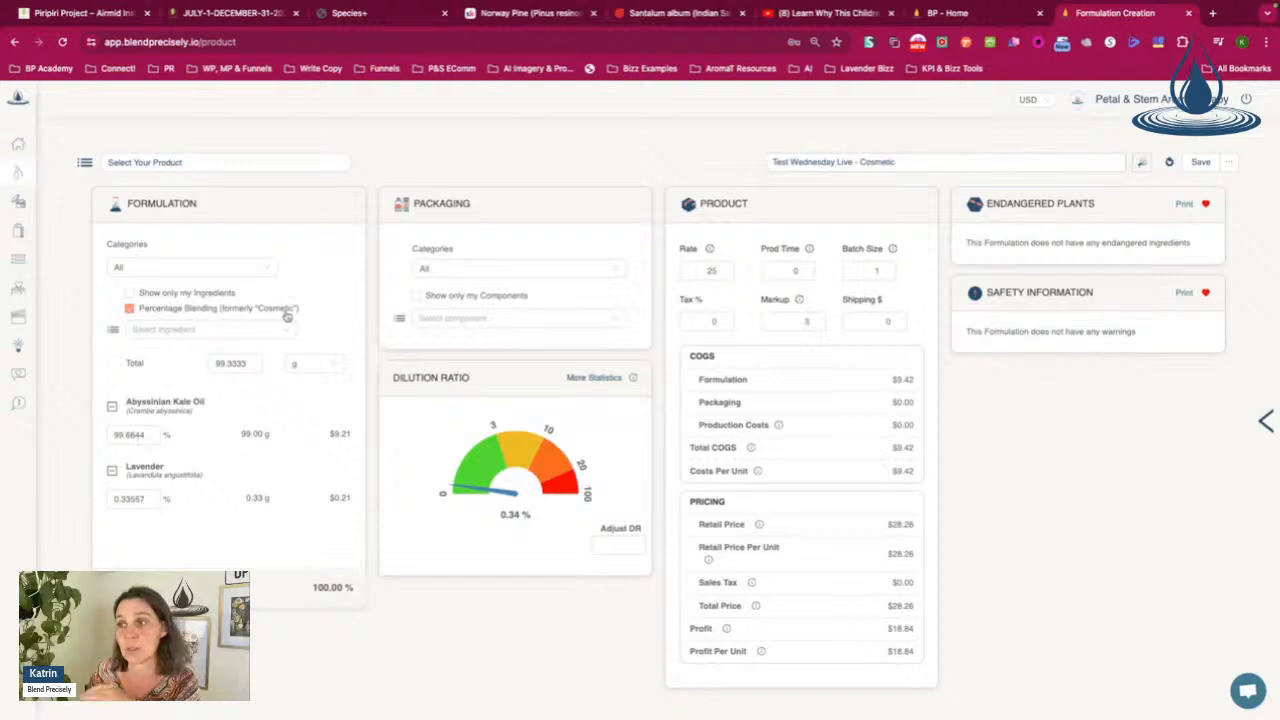
# Step: Clear the current formulation and open the saved formula "30g Cranberry & Fig Lotion"
pyautogui.moveTo(10, 186)
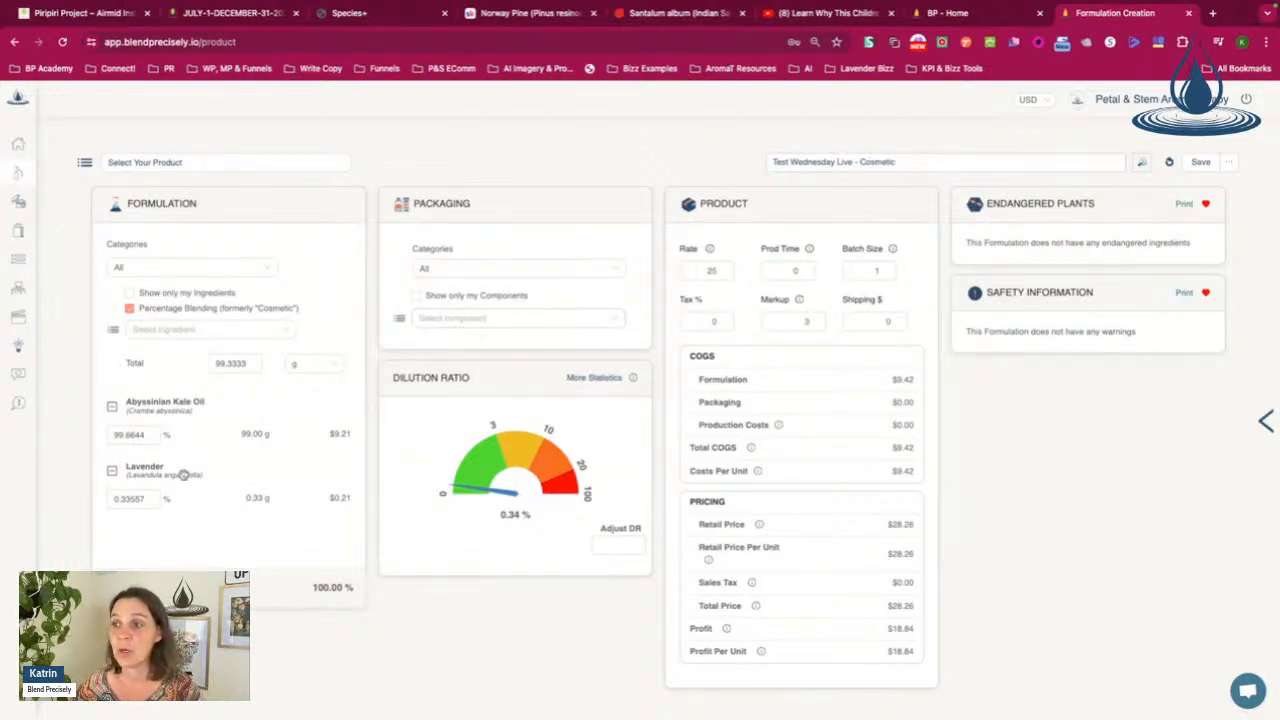
pyautogui.moveTo(185, 475)
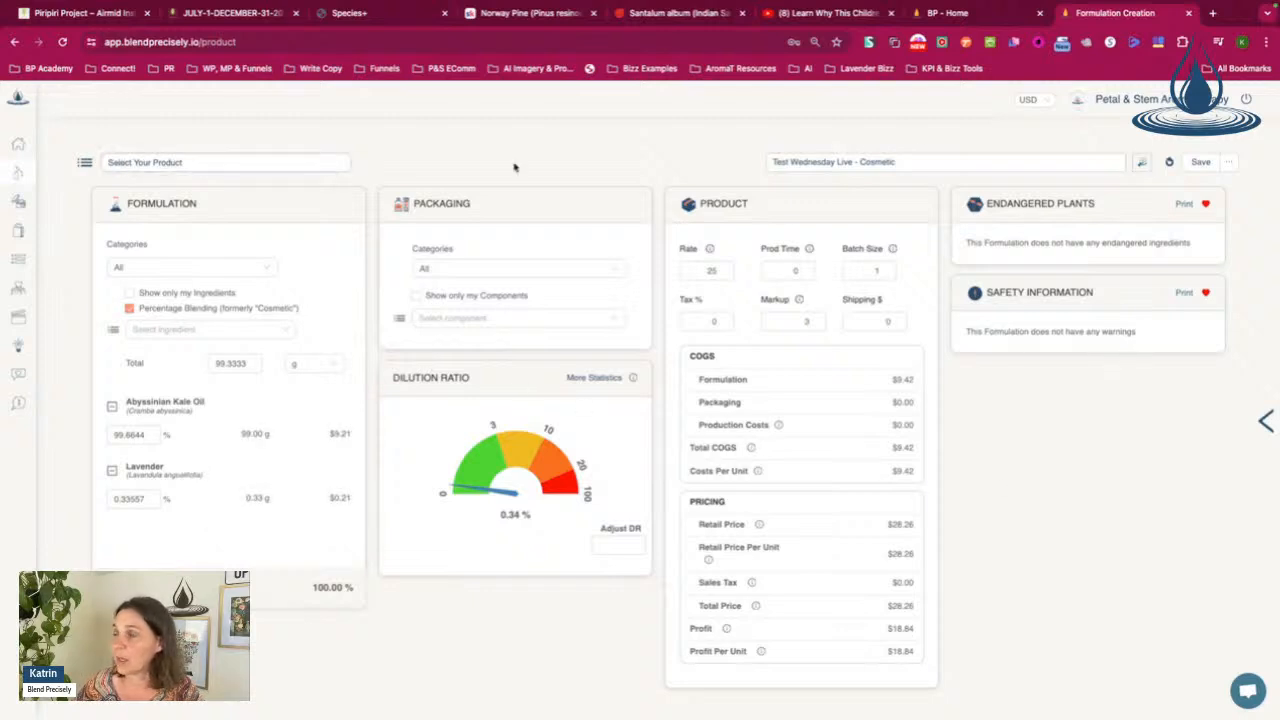
pyautogui.click(1170, 162)
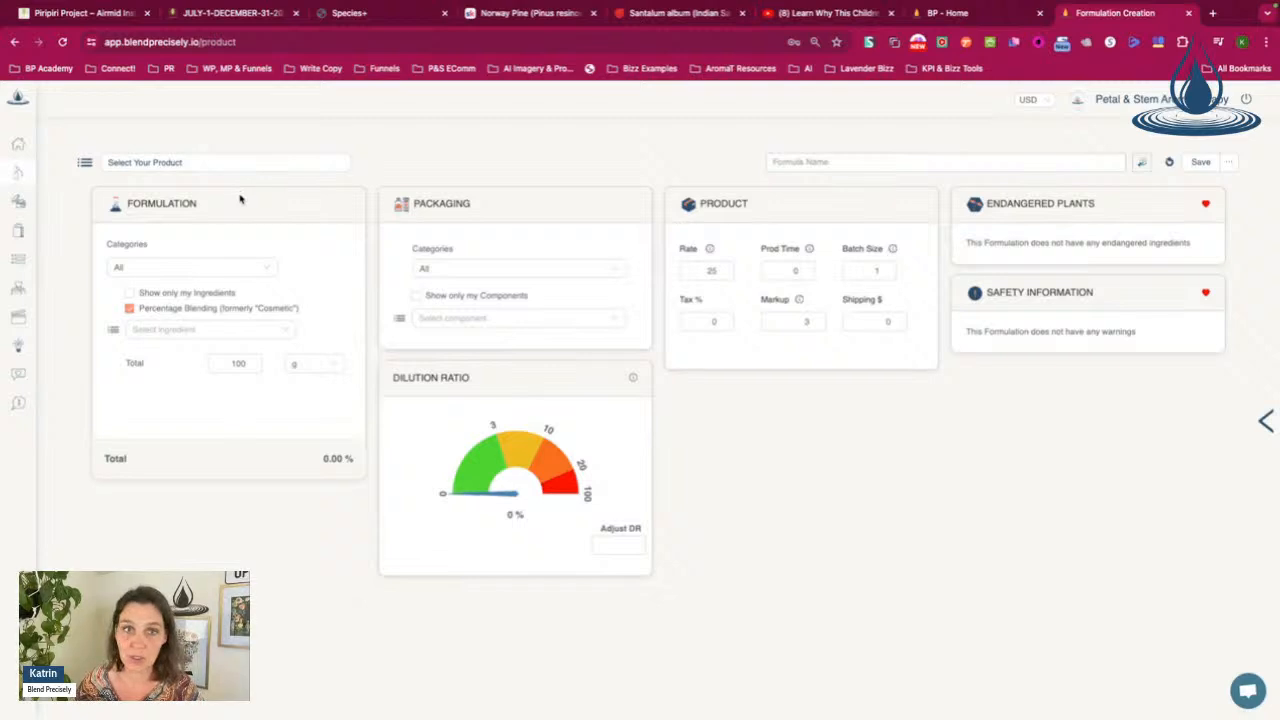
pyautogui.click(117, 164)
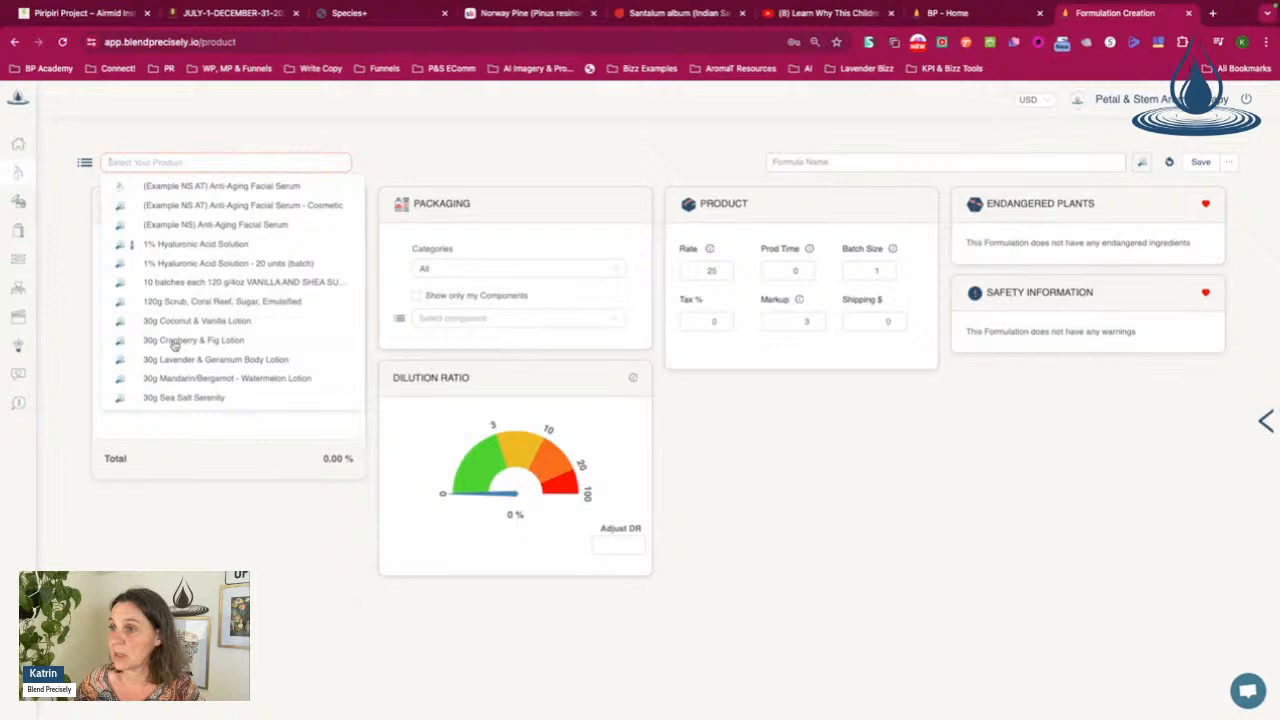
pyautogui.click(193, 340)
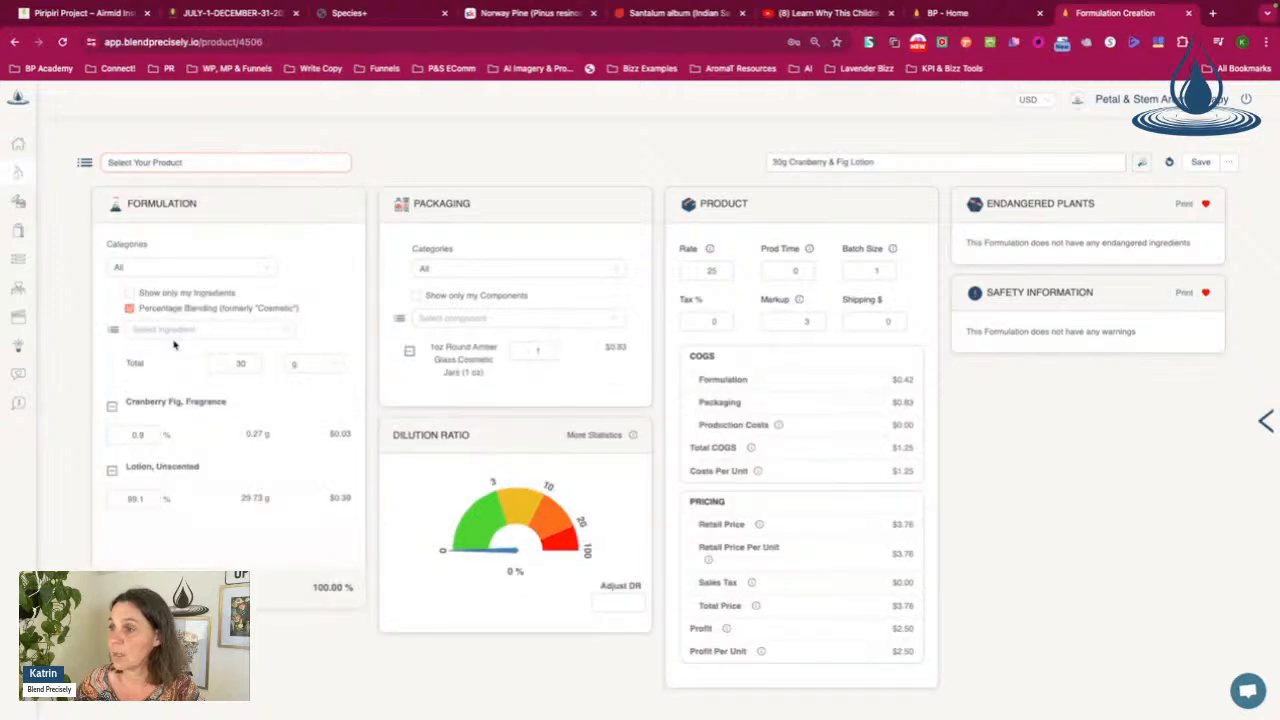
# Step: Open the saved formula "(Example NS AT) Anti-Aging Facial Serum - Cosmetic" and look through its ingredients
pyautogui.click(171, 164)
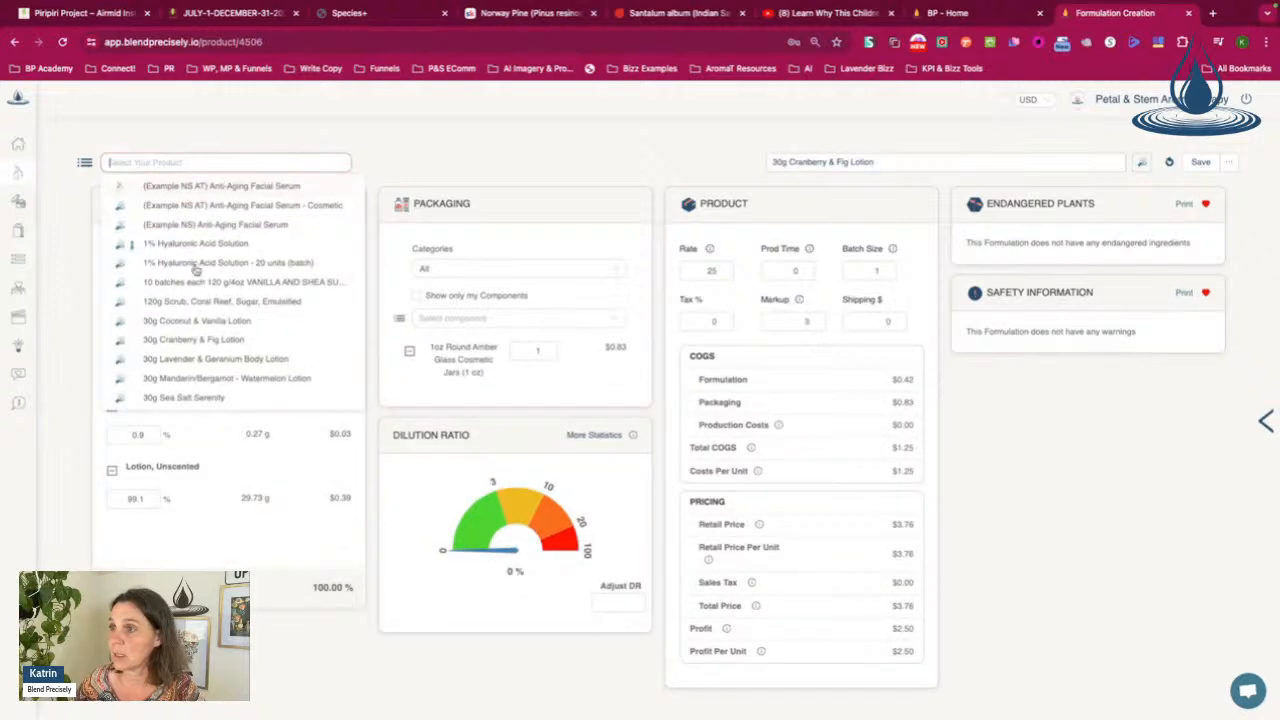
pyautogui.click(207, 206)
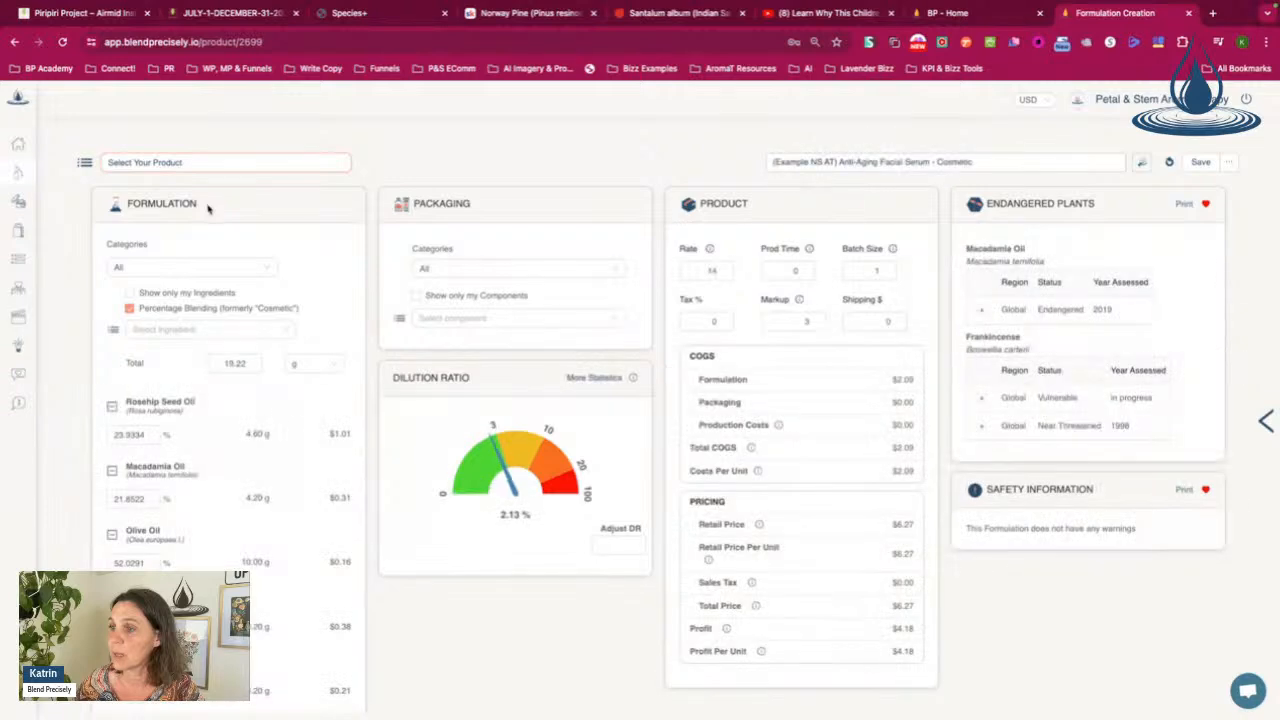
pyautogui.scroll(-3, 277, 438)
pyautogui.scroll(3, 277, 438)
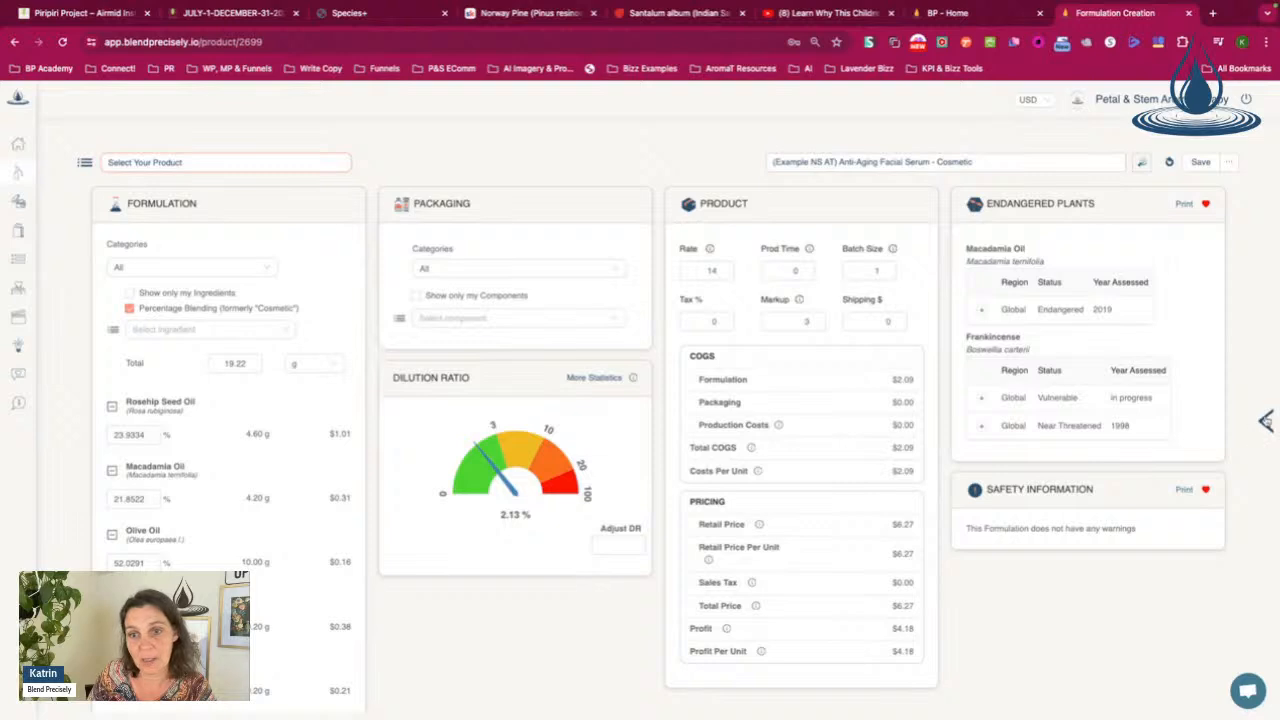
# Step: Open the formula's extras and view the available product categories without assigning one
pyautogui.click(1266, 422)
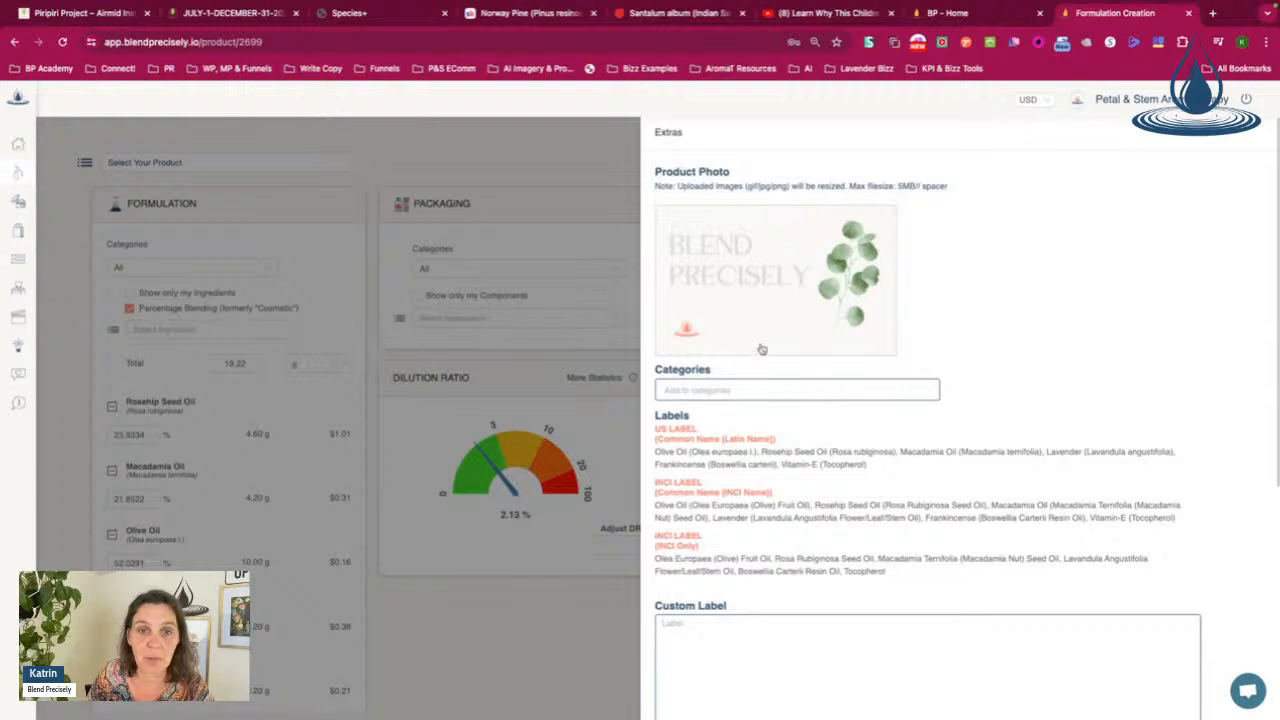
pyautogui.click(736, 391)
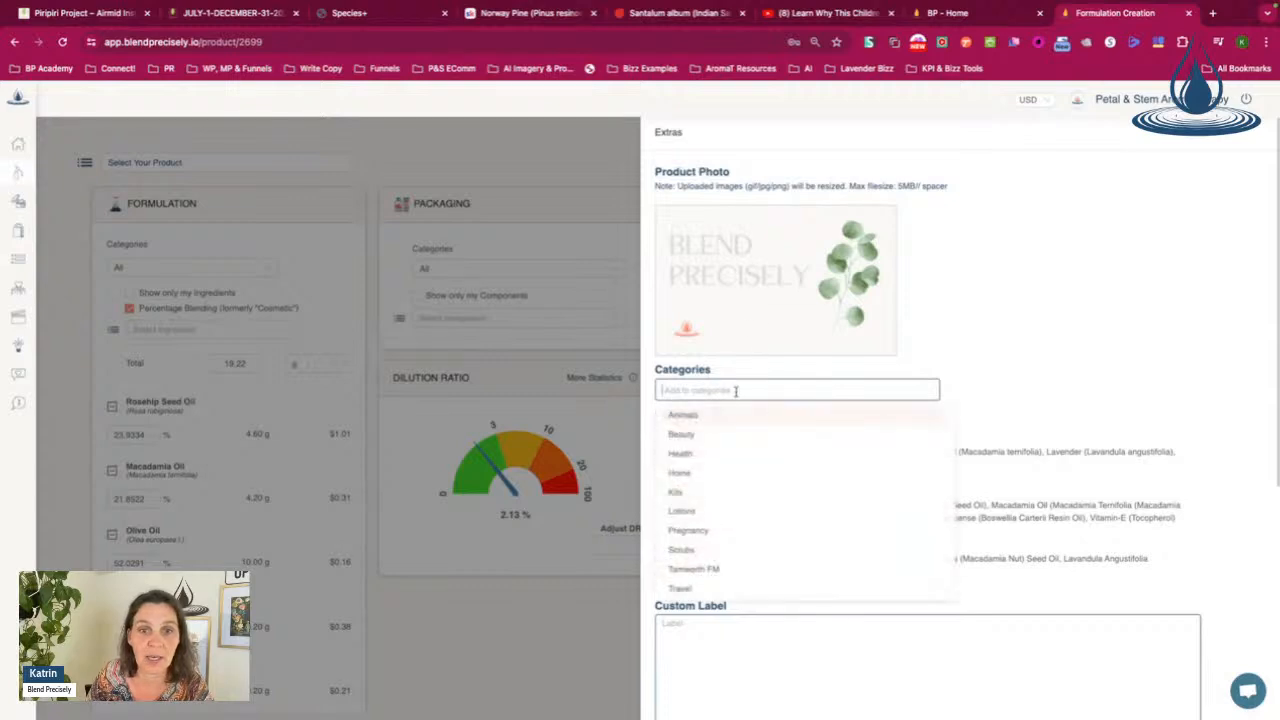
pyautogui.click(911, 376)
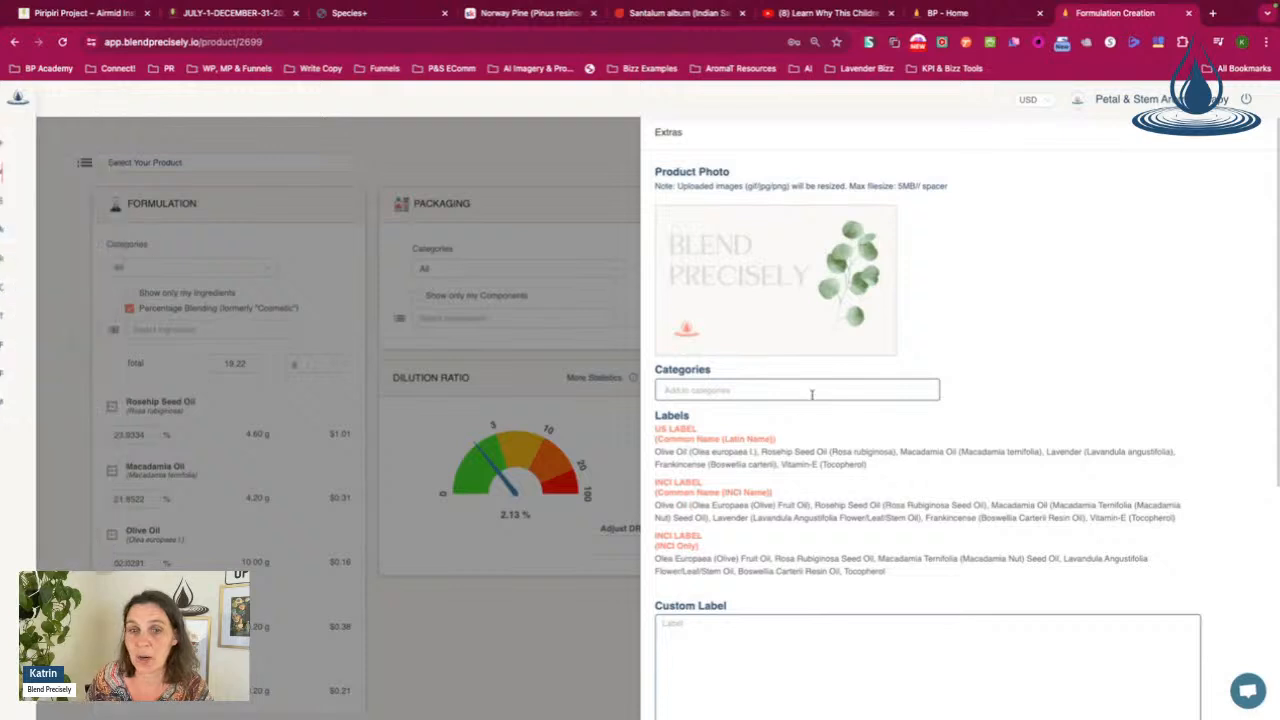
# Step: Examine the US label, the INCI label with common names and the INCI-only label generated for the serum
pyautogui.scroll(-3, 803, 419)
pyautogui.scroll(2, 789, 406)
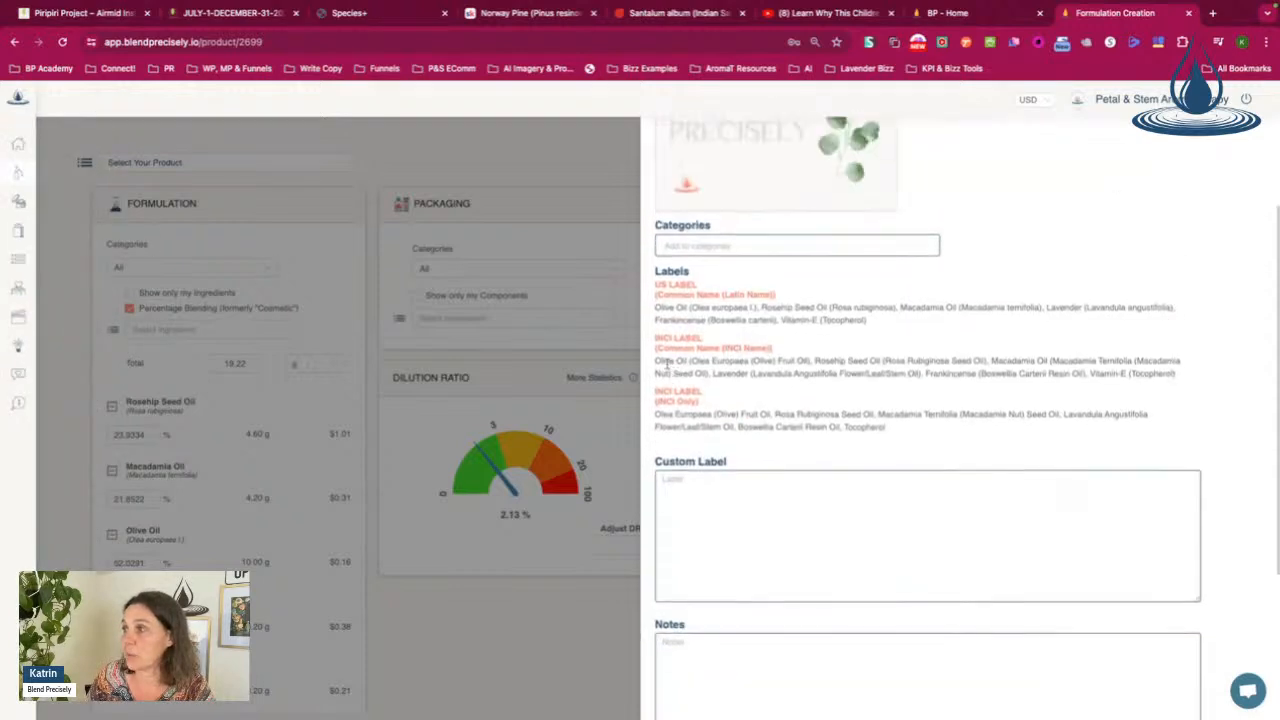
pyautogui.moveTo(655, 305); pyautogui.dragTo(868, 330)
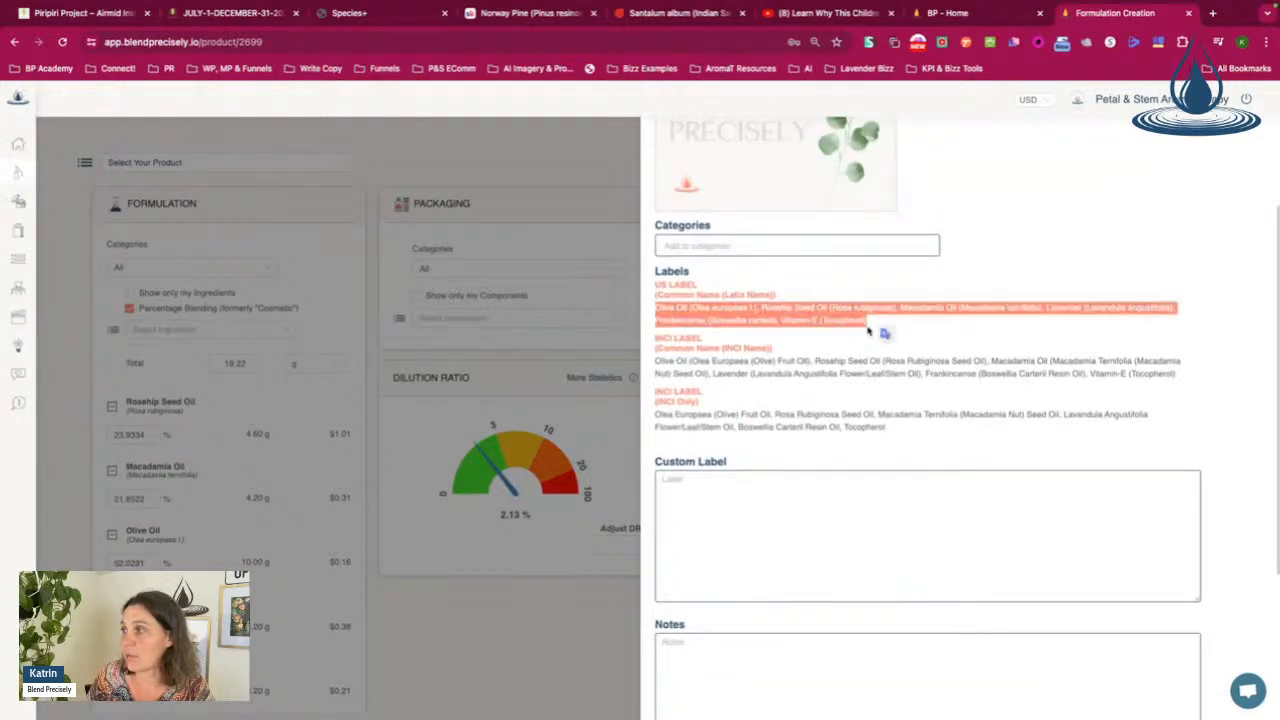
pyautogui.moveTo(973, 361); pyautogui.dragTo(1172, 386)
pyautogui.click(657, 362)
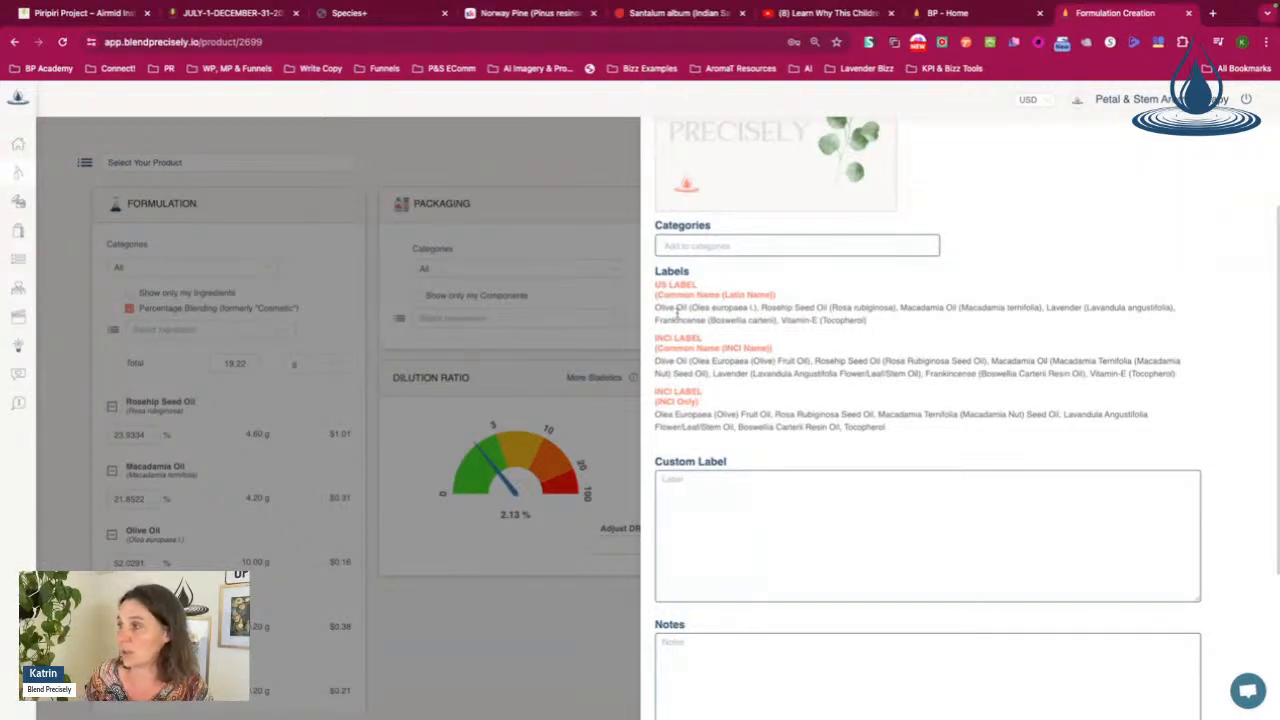
pyautogui.moveTo(656, 286); pyautogui.dragTo(702, 290)
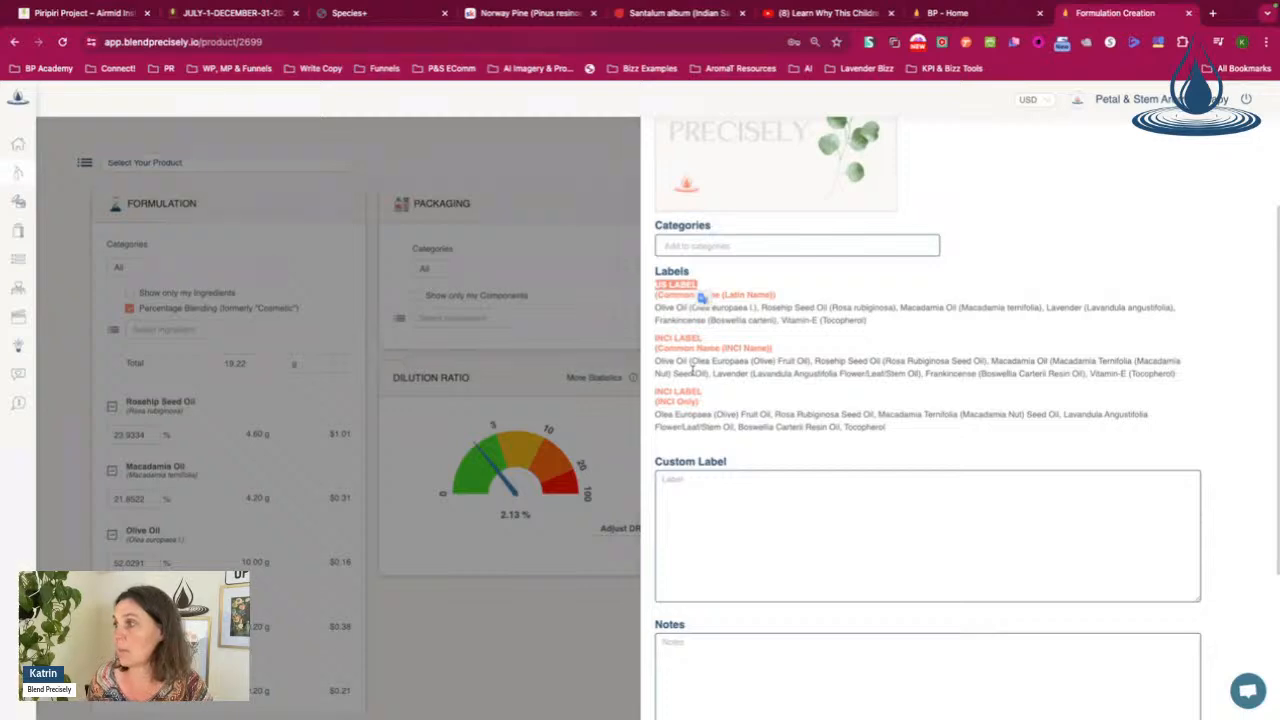
pyautogui.moveTo(655, 339); pyautogui.dragTo(772, 349)
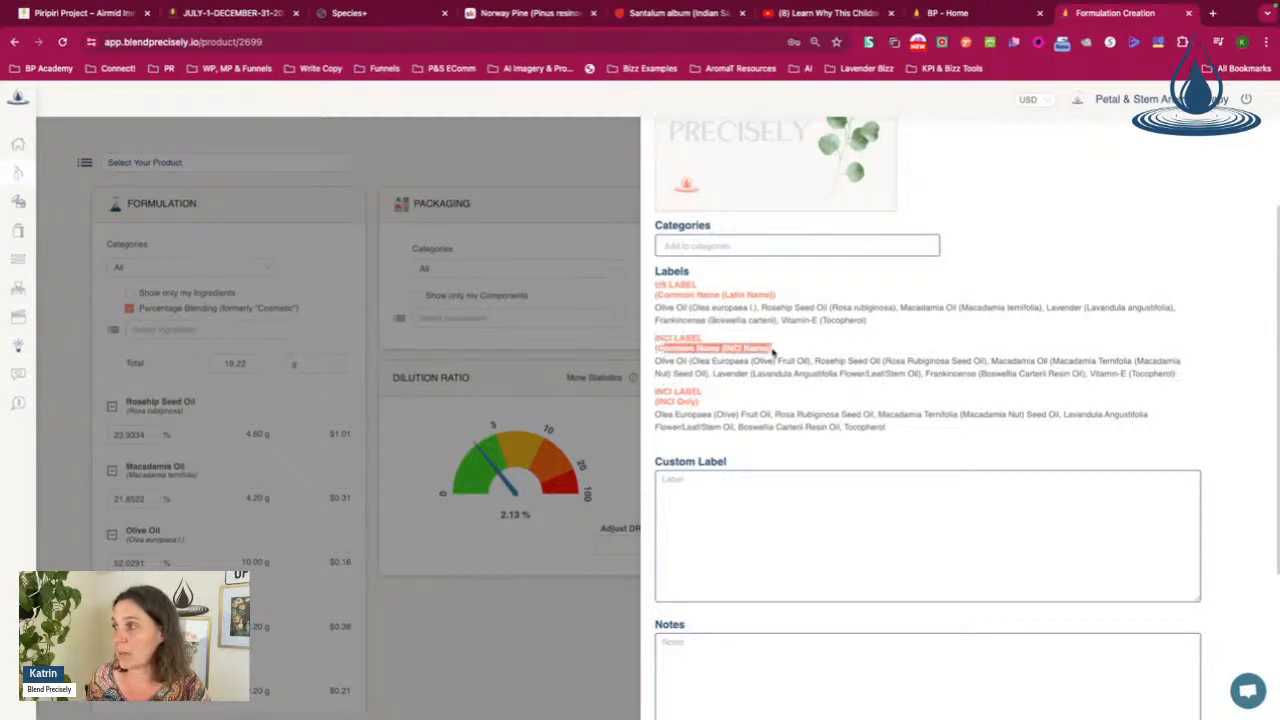
pyautogui.moveTo(657, 400); pyautogui.dragTo(700, 402)
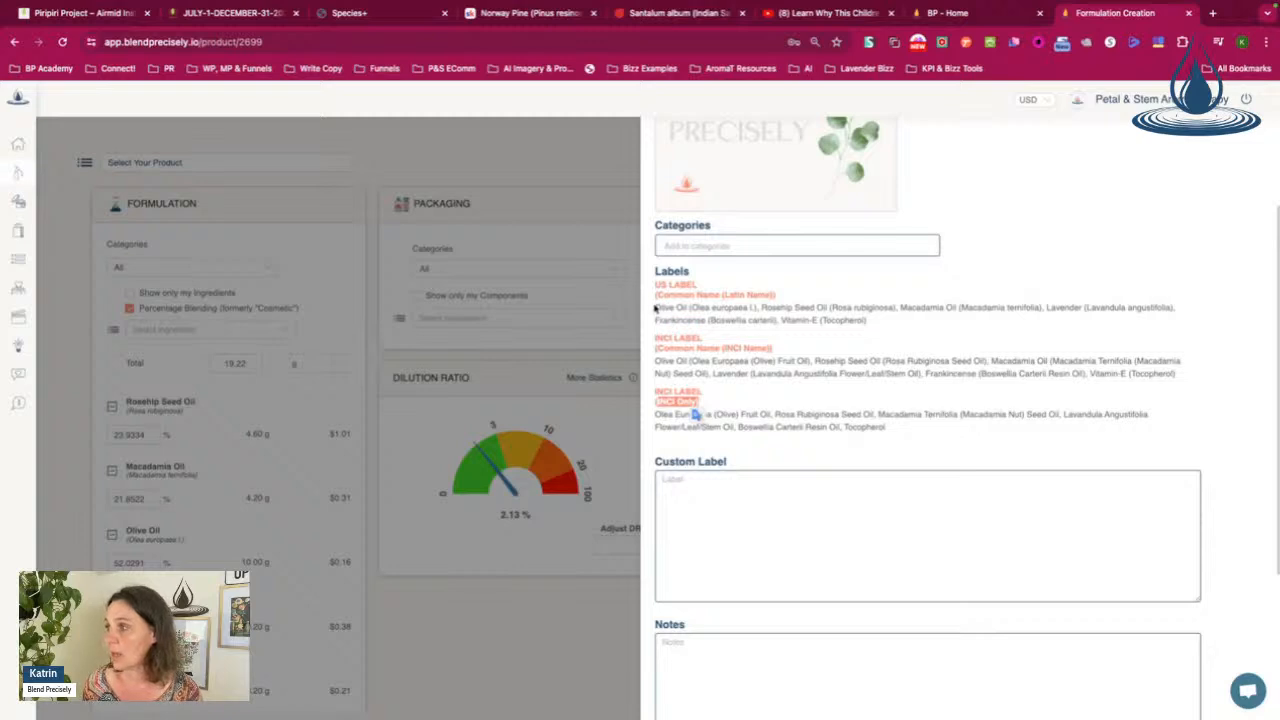
pyautogui.moveTo(656, 308); pyautogui.dragTo(727, 317)
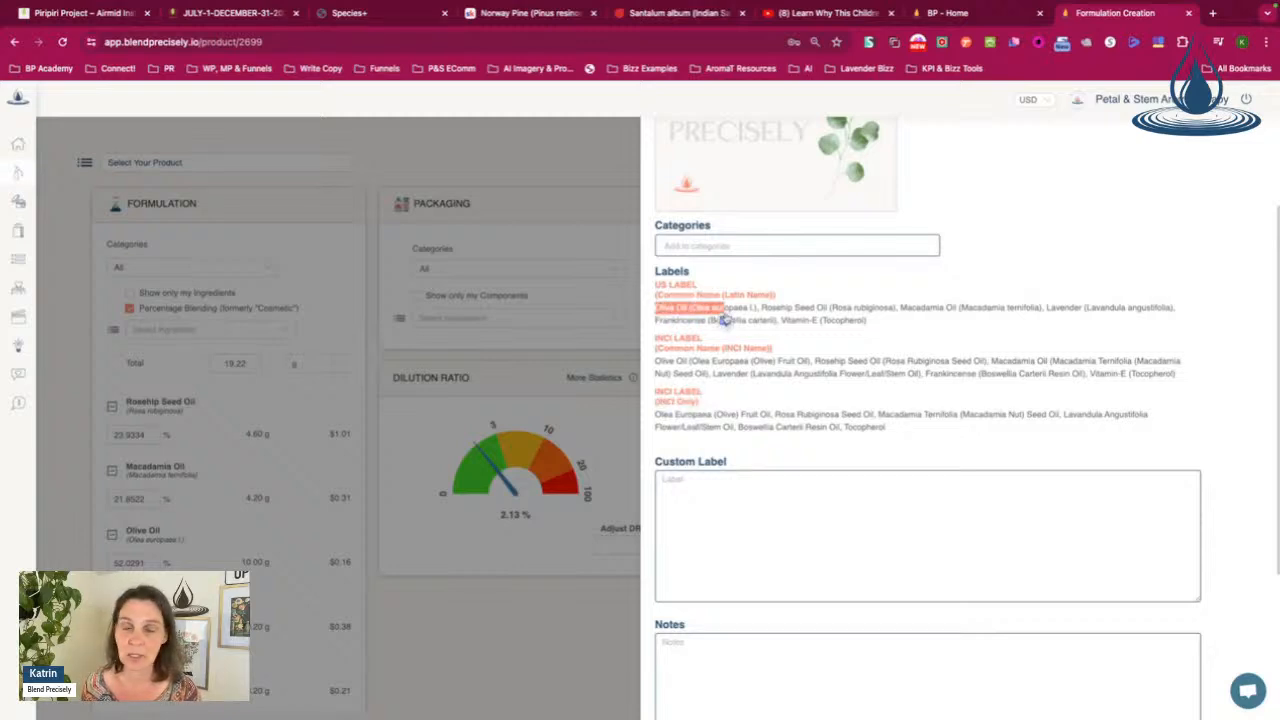
pyautogui.click(896, 337)
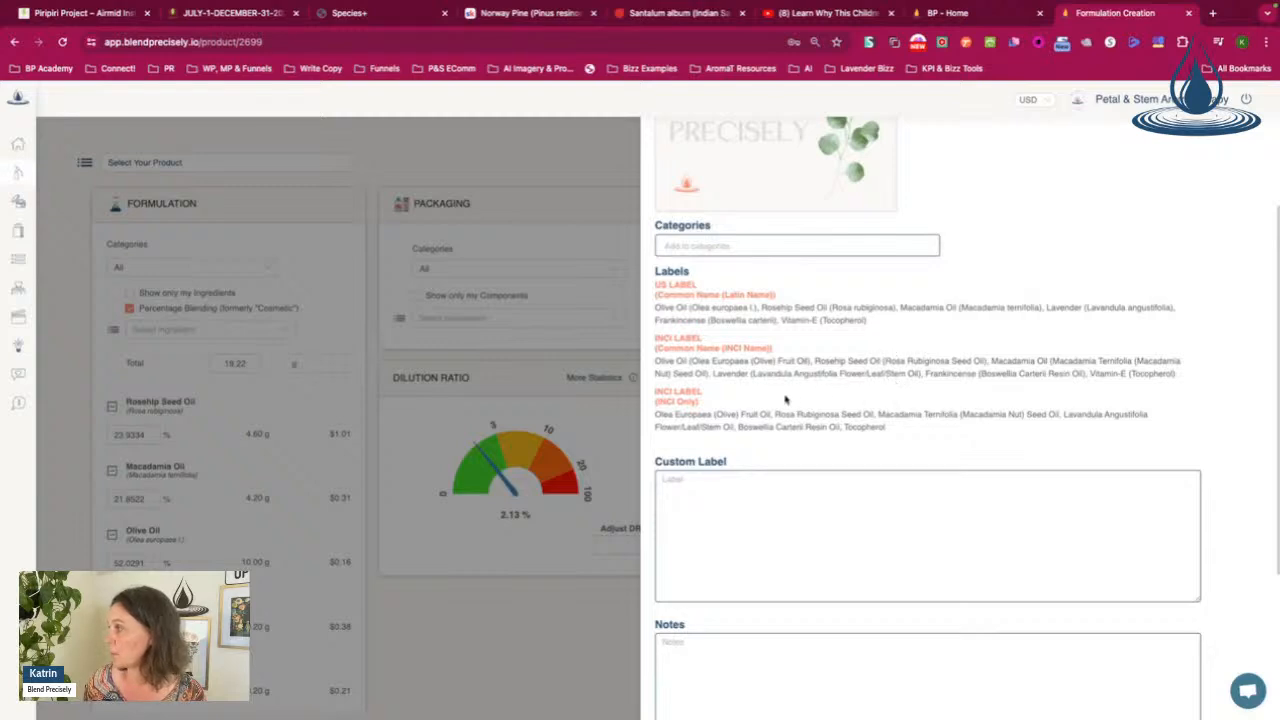
# Step: Copy the serum's INCI label with common names into the custom label
pyautogui.moveTo(1183, 378); pyautogui.dragTo(646, 367)
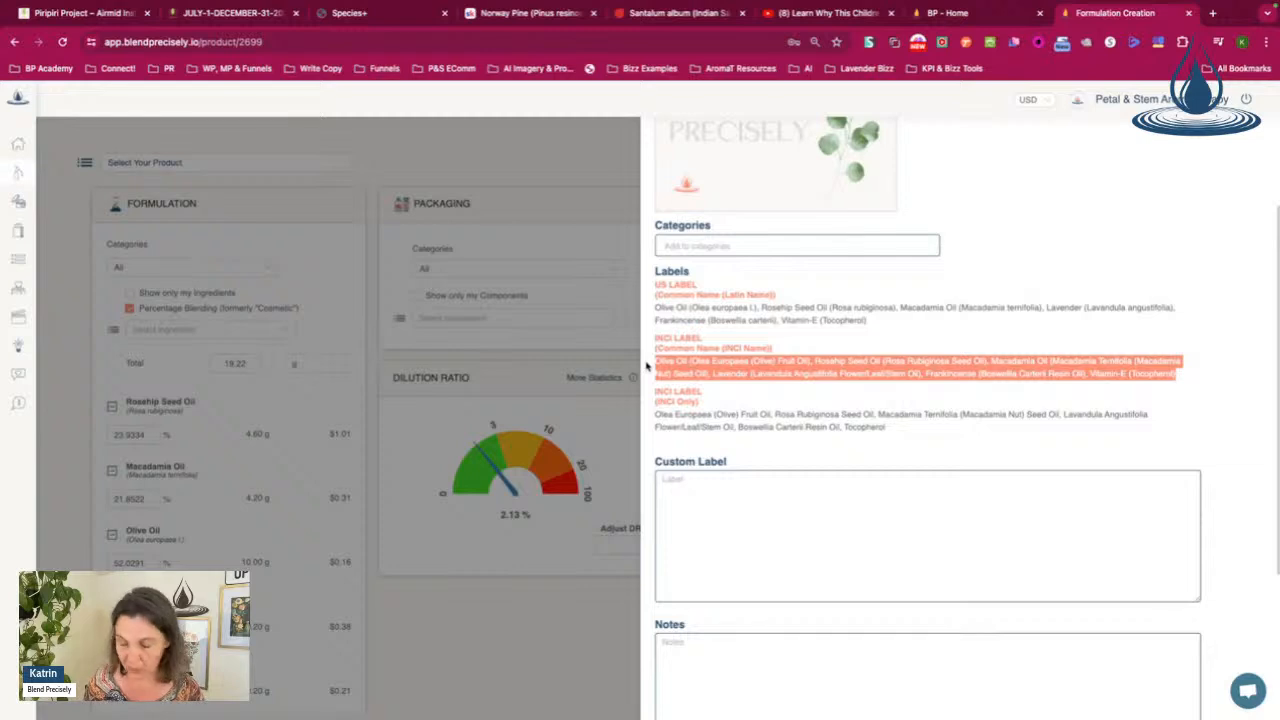
pyautogui.click(755, 494)
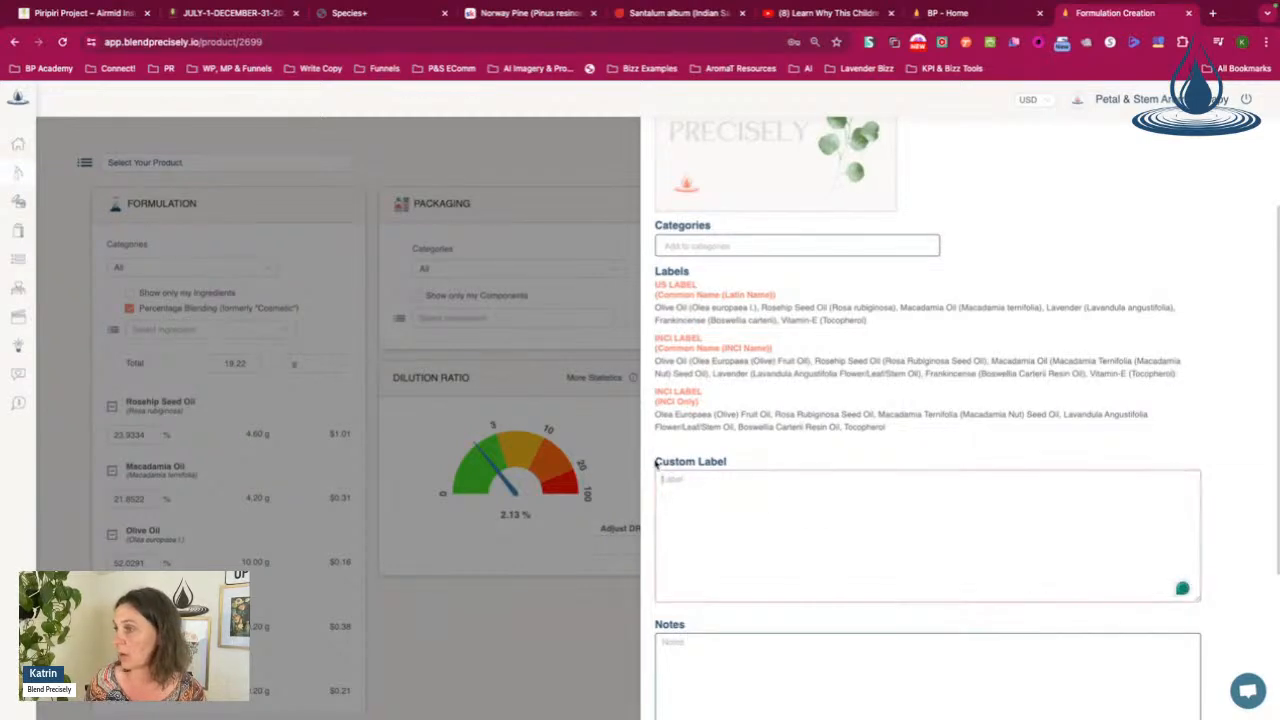
pyautogui.click(727, 466)
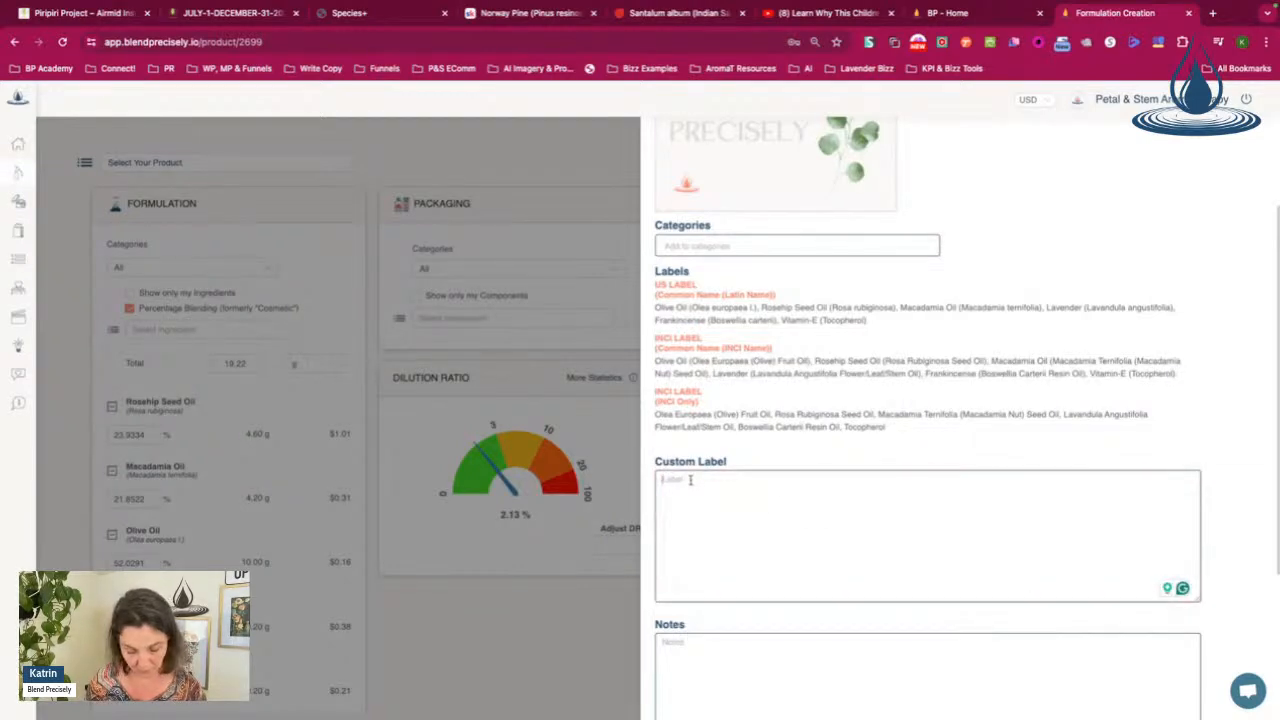
pyautogui.write('Olive Oil (Olea Europaea (Olive) Fruit Oil), Rosehip Seed Oil (Rosa Rubiginosa Seed Oil), Macadamia Oil (Macadamia Ternifolia (Macadamia Nut) Seed Oil), Lavender (Lavandula Angustifolia Flower/Leaf/Stem Oil), Frankincense (Boswellia Carteri Resin Oil), Vitamin-E (Tocopherol)')
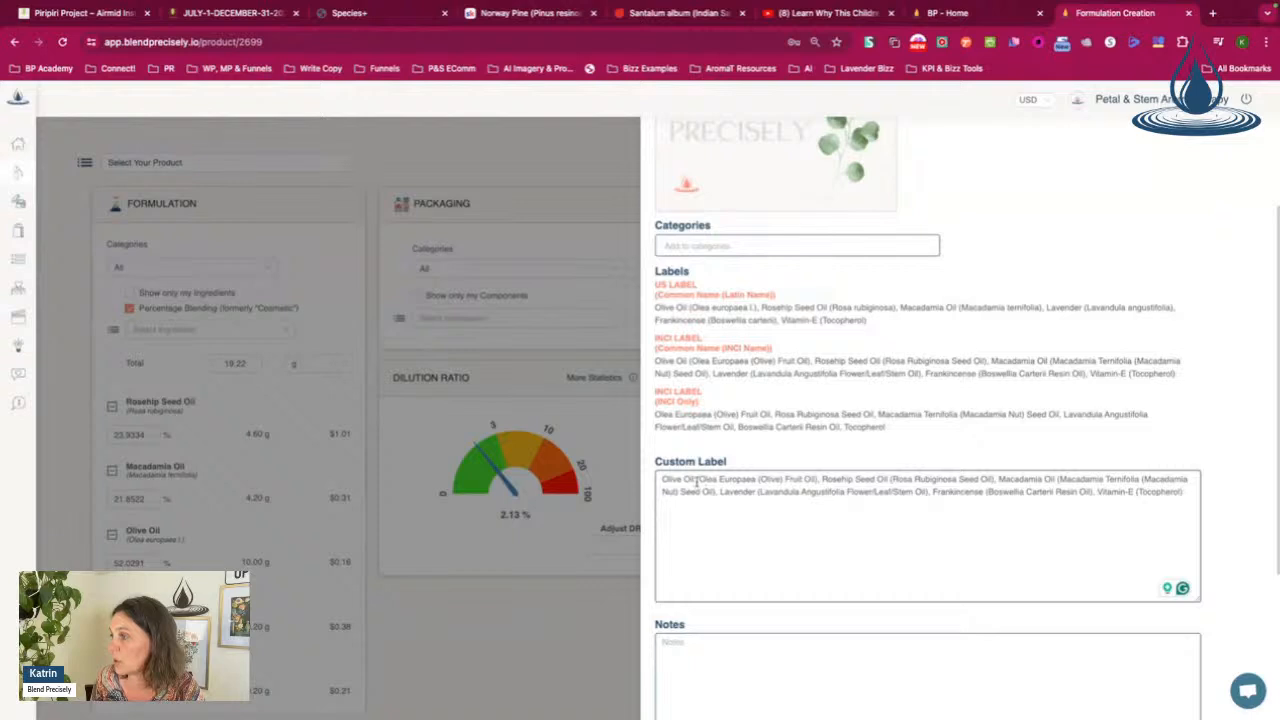
# Step: Delete the bracketed INCI names after Olive Oil and Rosehip Seed Oil in the custom label
pyautogui.moveTo(695, 480); pyautogui.dragTo(816, 481)
pyautogui.press('BackSpace')
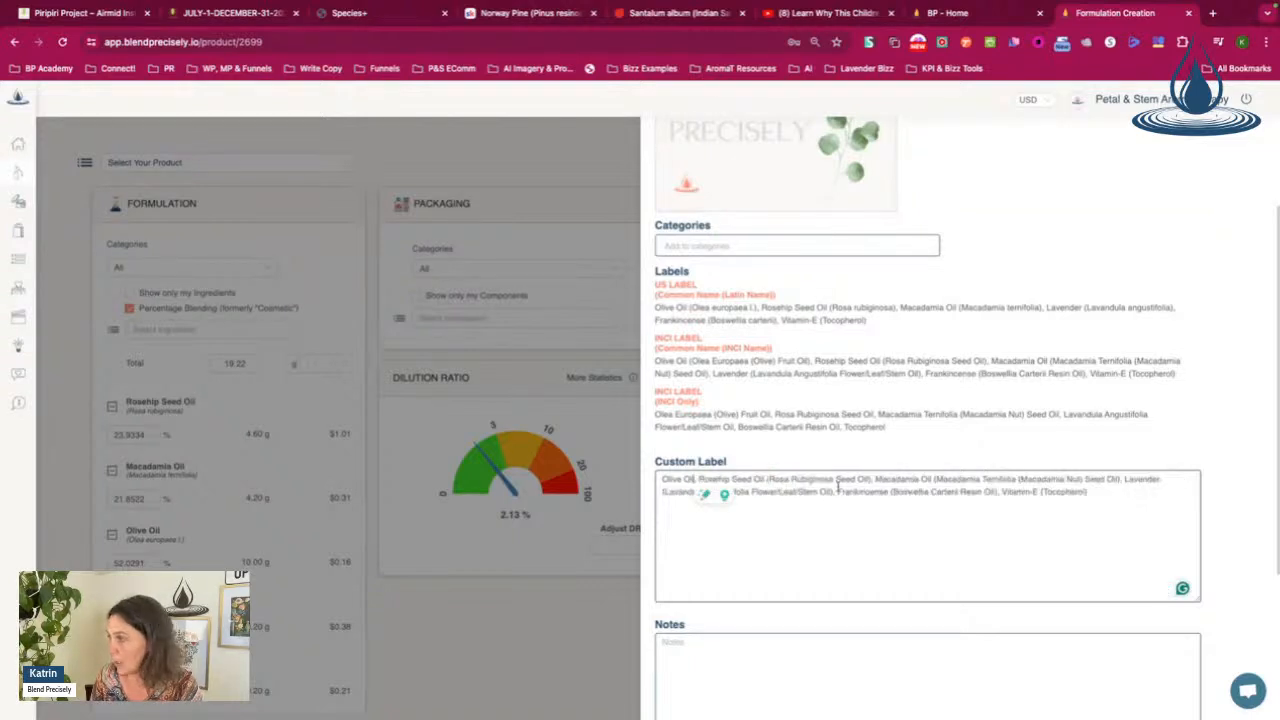
pyautogui.moveTo(765, 480); pyautogui.dragTo(880, 483)
pyautogui.press('BackSpace')
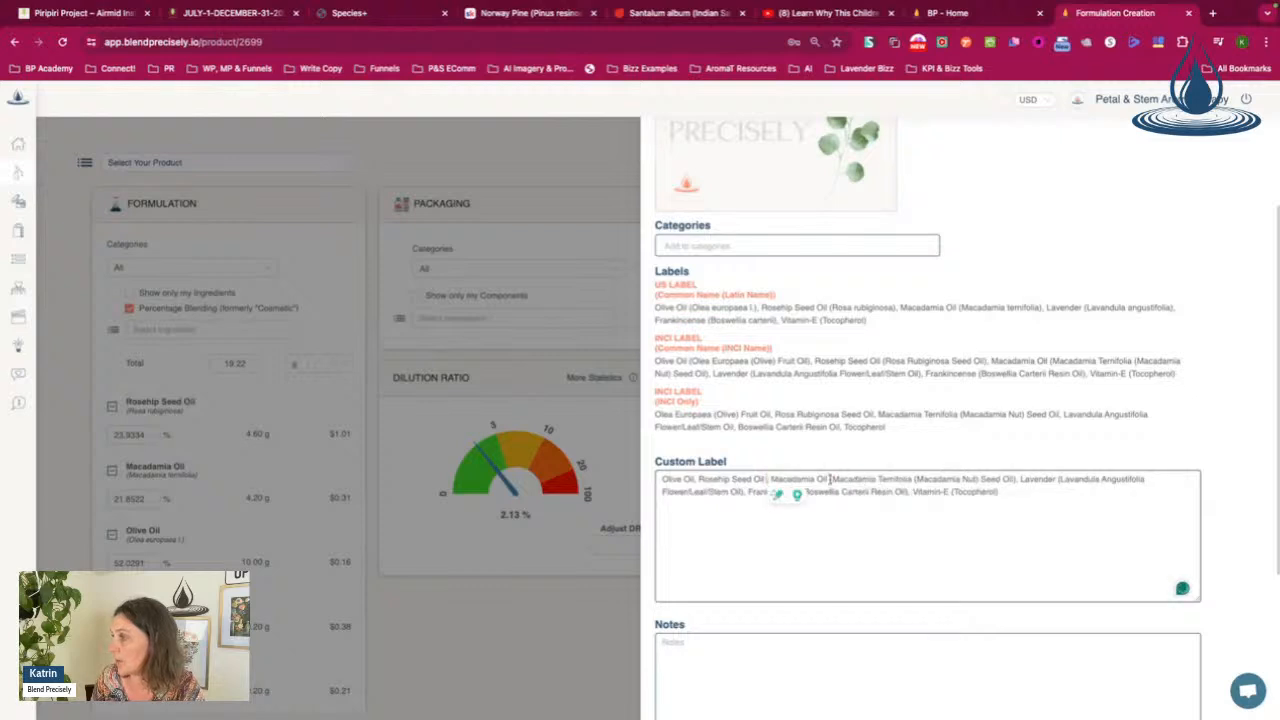
# Step: Delete the bracketed INCI name after Macadamia Oil and fix the spacing before the commas after Rosehip Seed Oil and Macadamia Oil
pyautogui.click(829, 479)
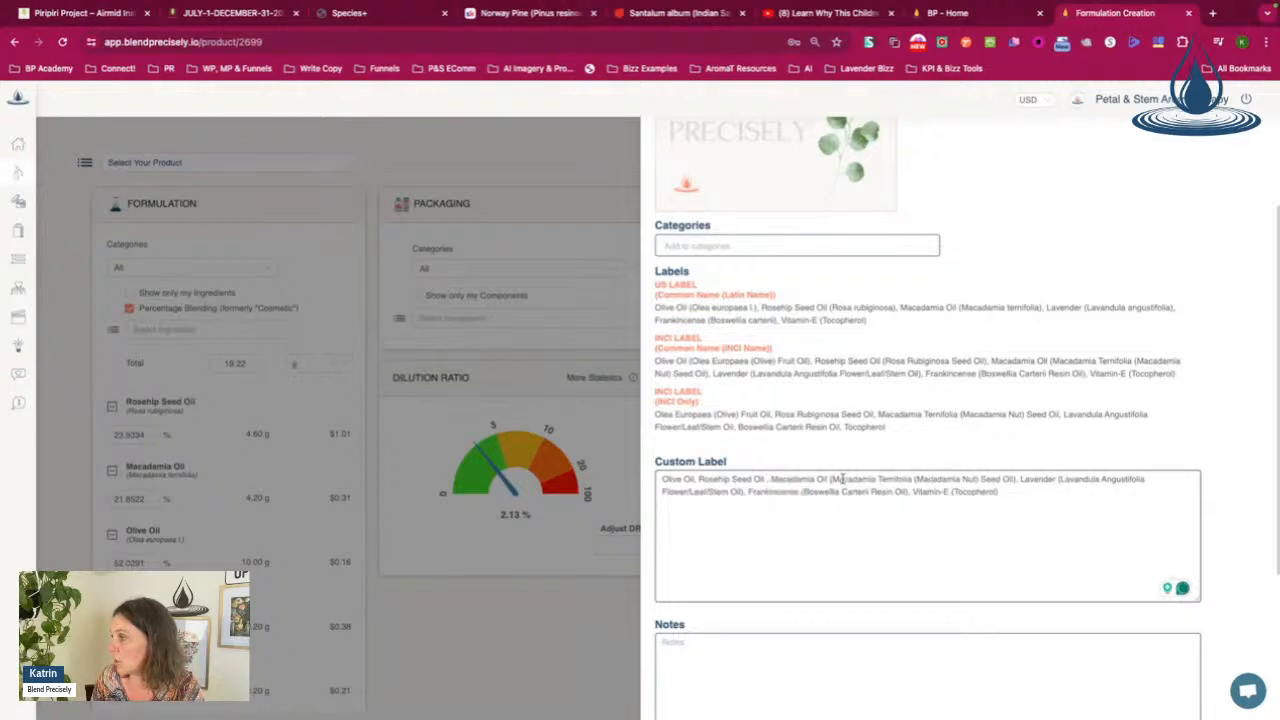
pyautogui.moveTo(829, 479); pyautogui.dragTo(1016, 481)
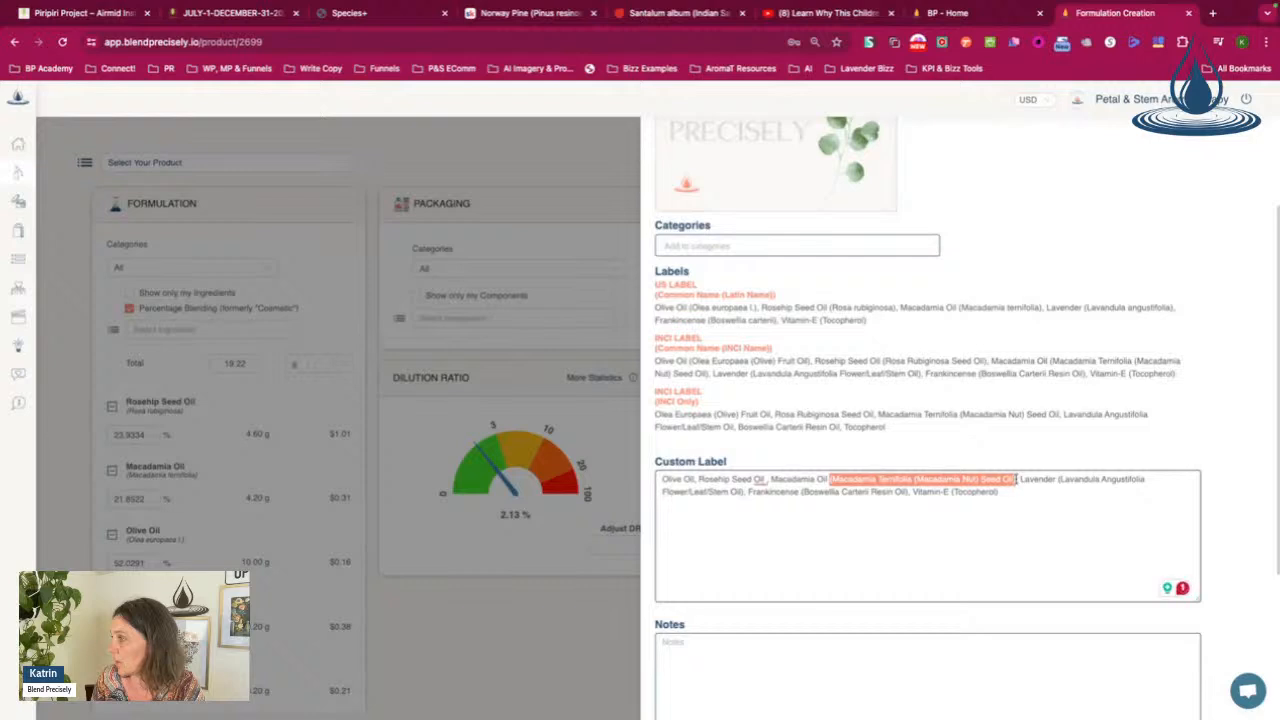
pyautogui.press('BackSpace')
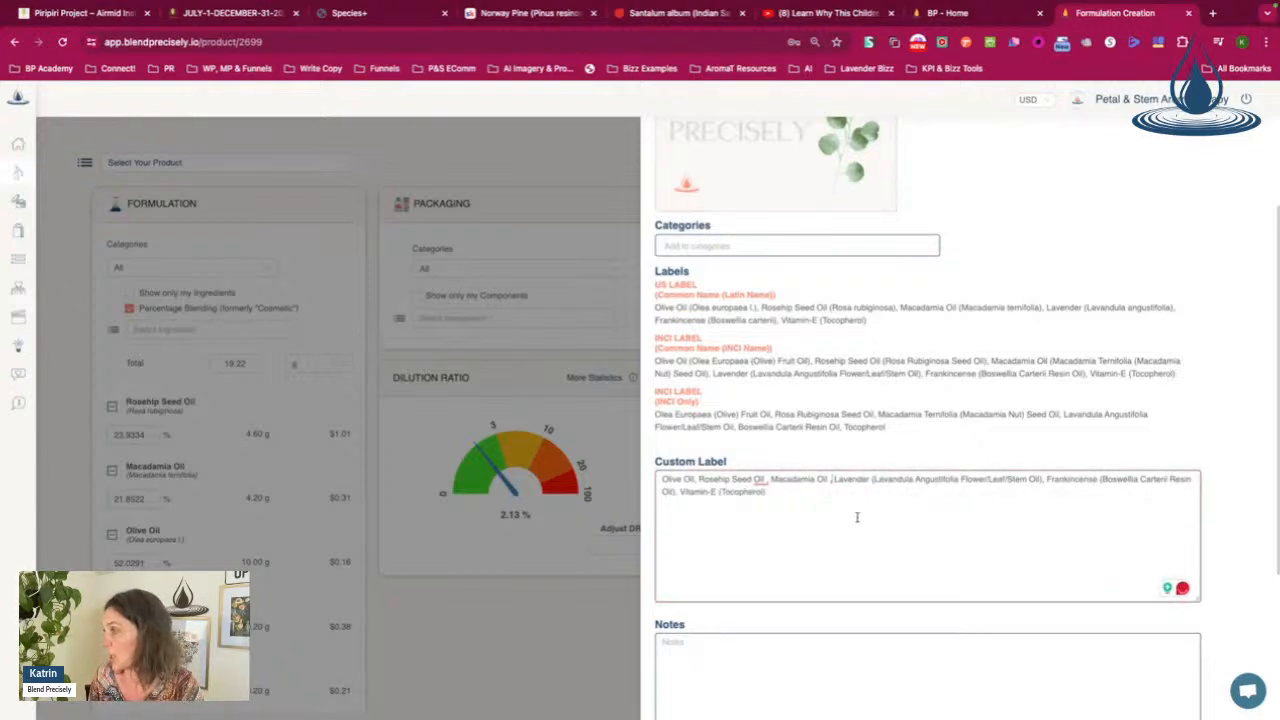
pyautogui.click(832, 479)
pyautogui.press('BackSpace')
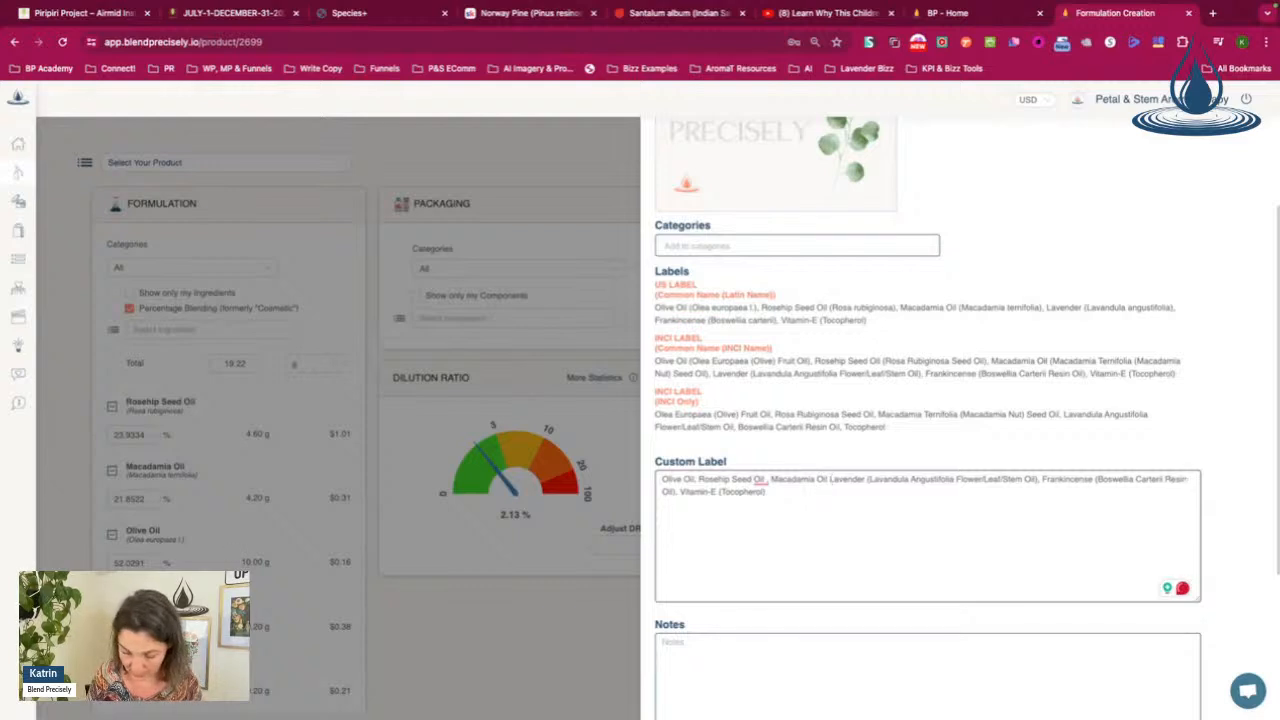
pyautogui.write(',')
pyautogui.moveTo(768, 481)
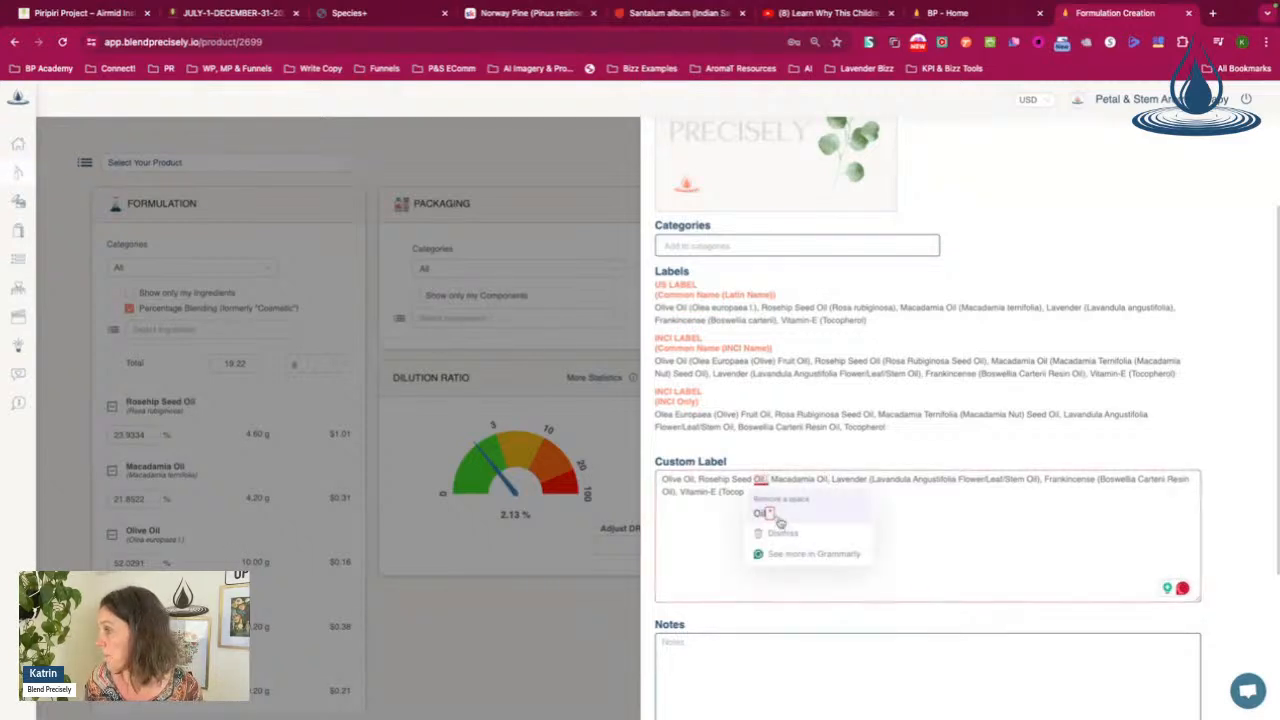
pyautogui.click(779, 521)
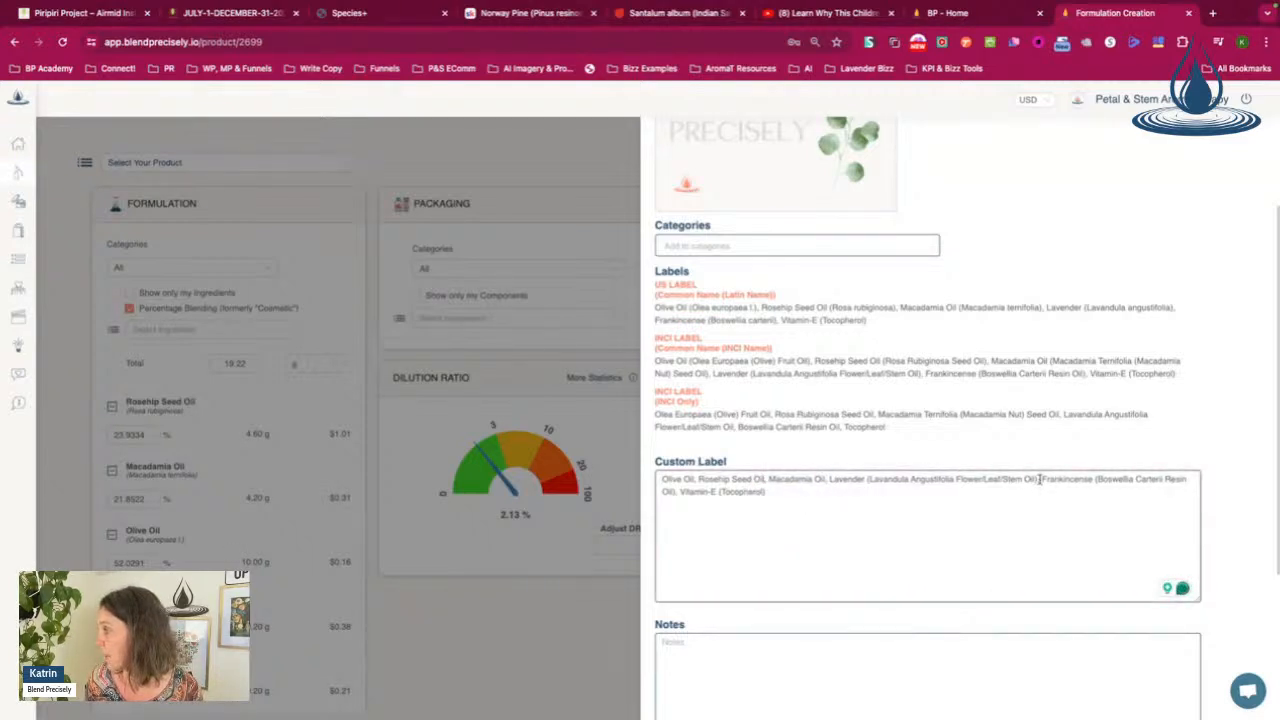
# Step: Delete the bracketed INCI name after Lavender in the custom label and close the extras
pyautogui.moveTo(1040, 480); pyautogui.dragTo(866, 479)
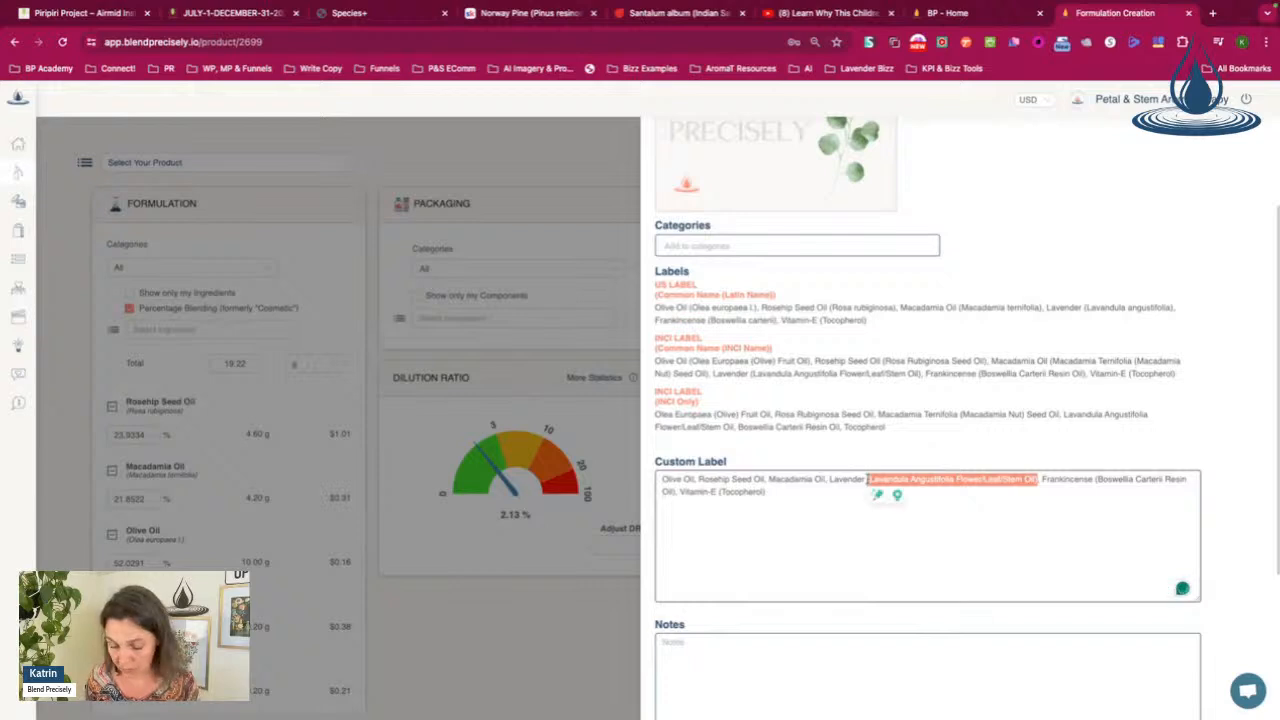
pyautogui.press('BackSpace')
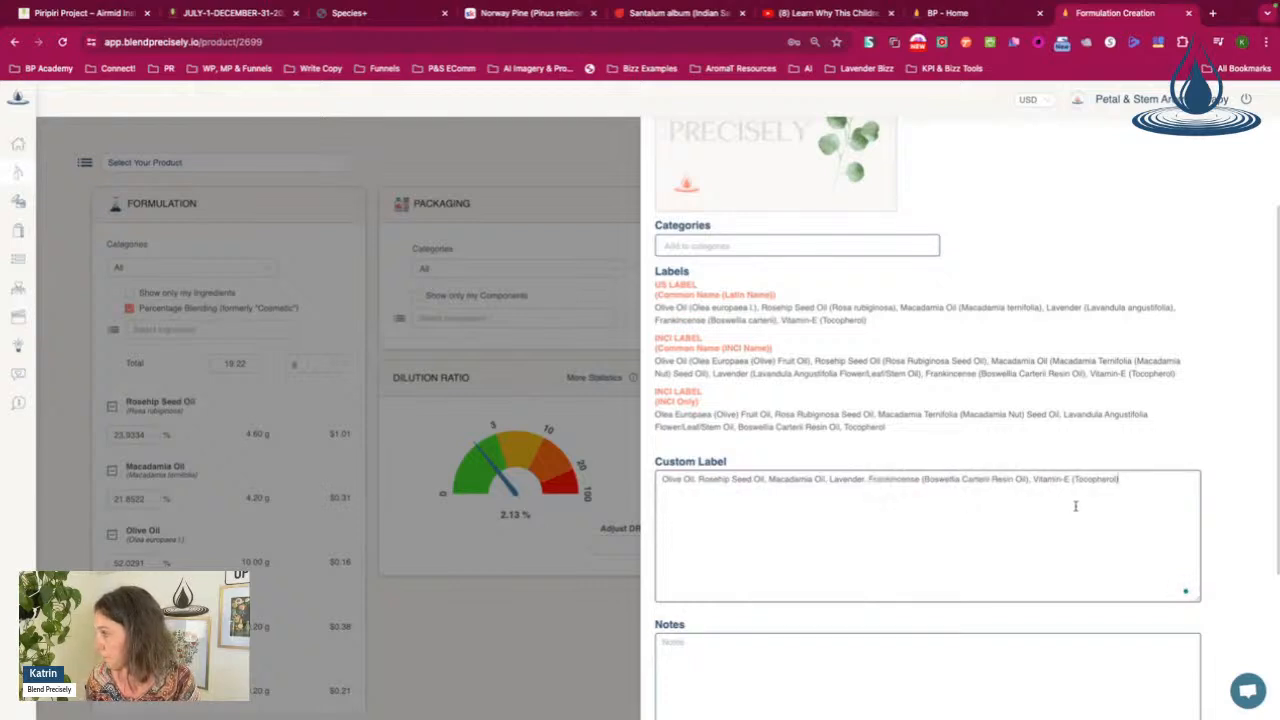
pyautogui.click(776, 526)
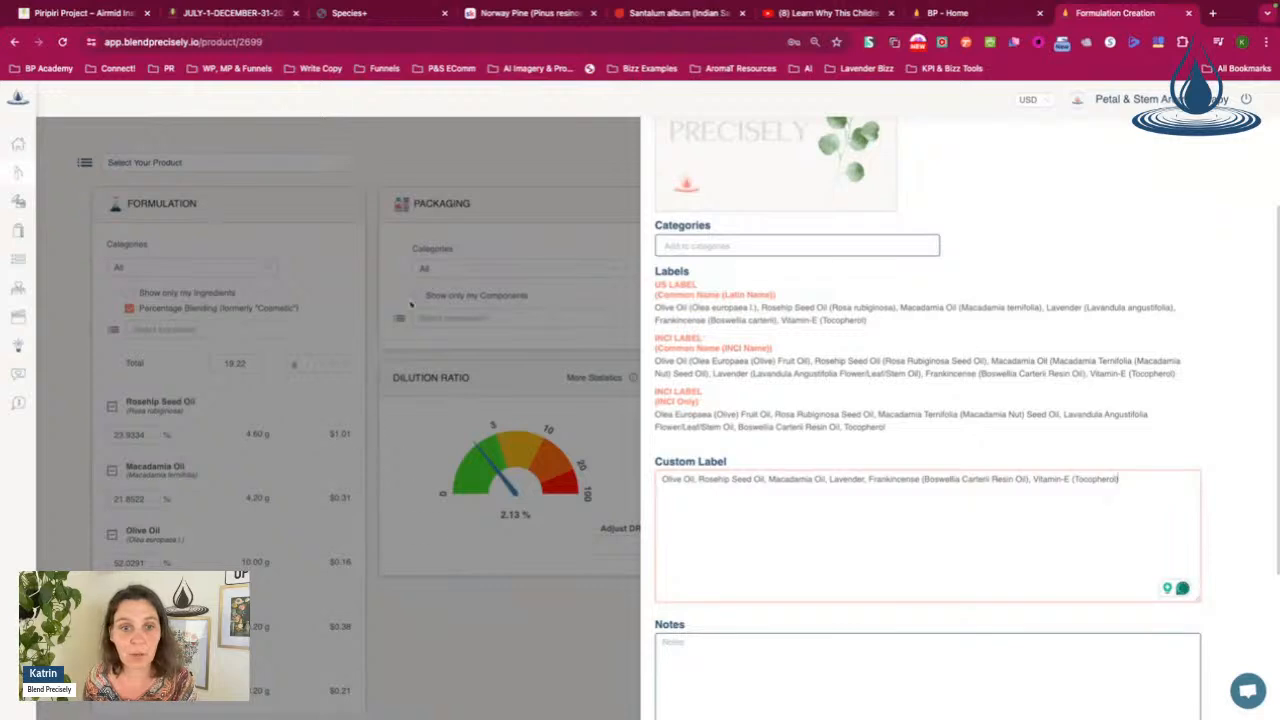
pyautogui.click(516, 314)
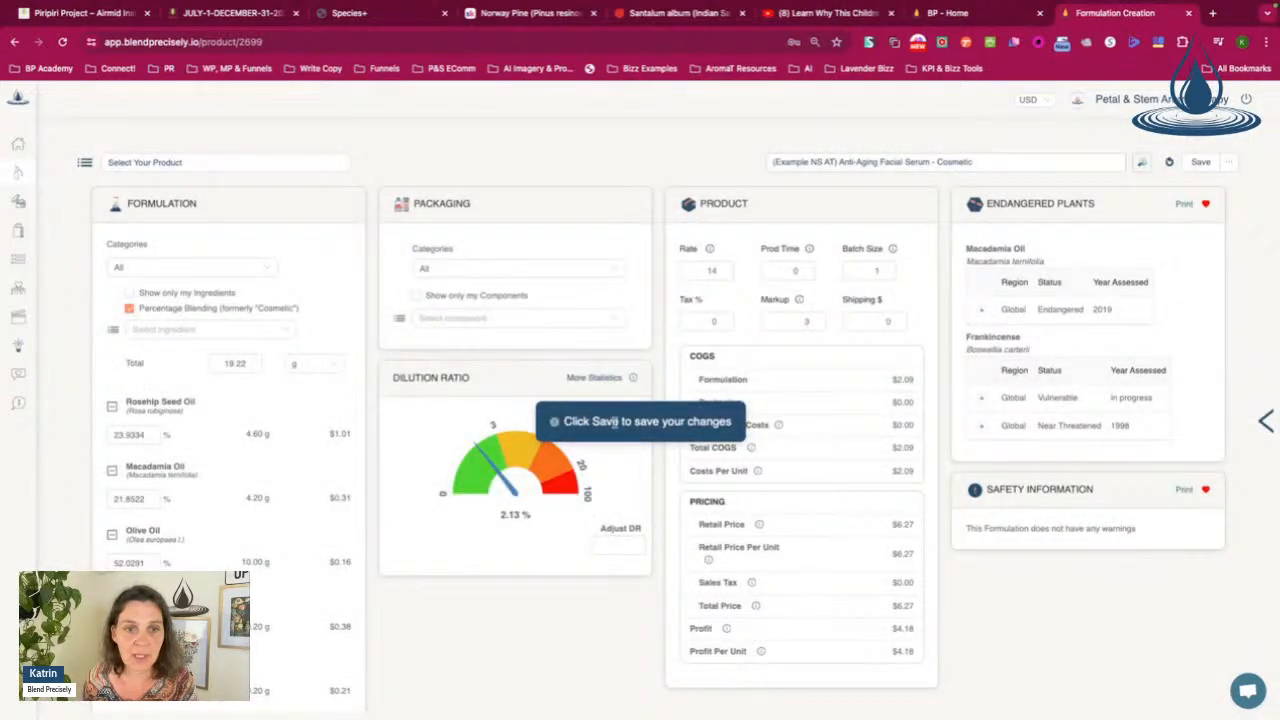
# Step: Save the Anti-Aging Facial Serum formulation and highlight the full custom label text in its extras
pyautogui.click(1190, 163)
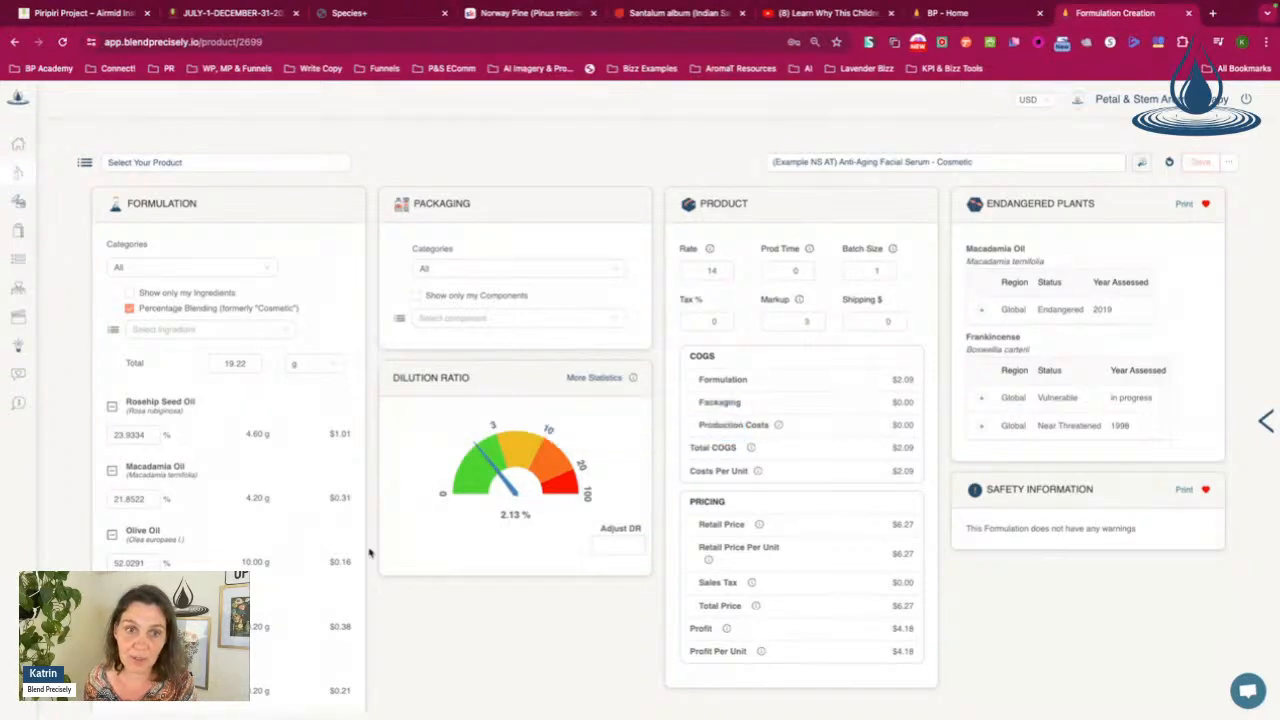
pyautogui.click(1266, 423)
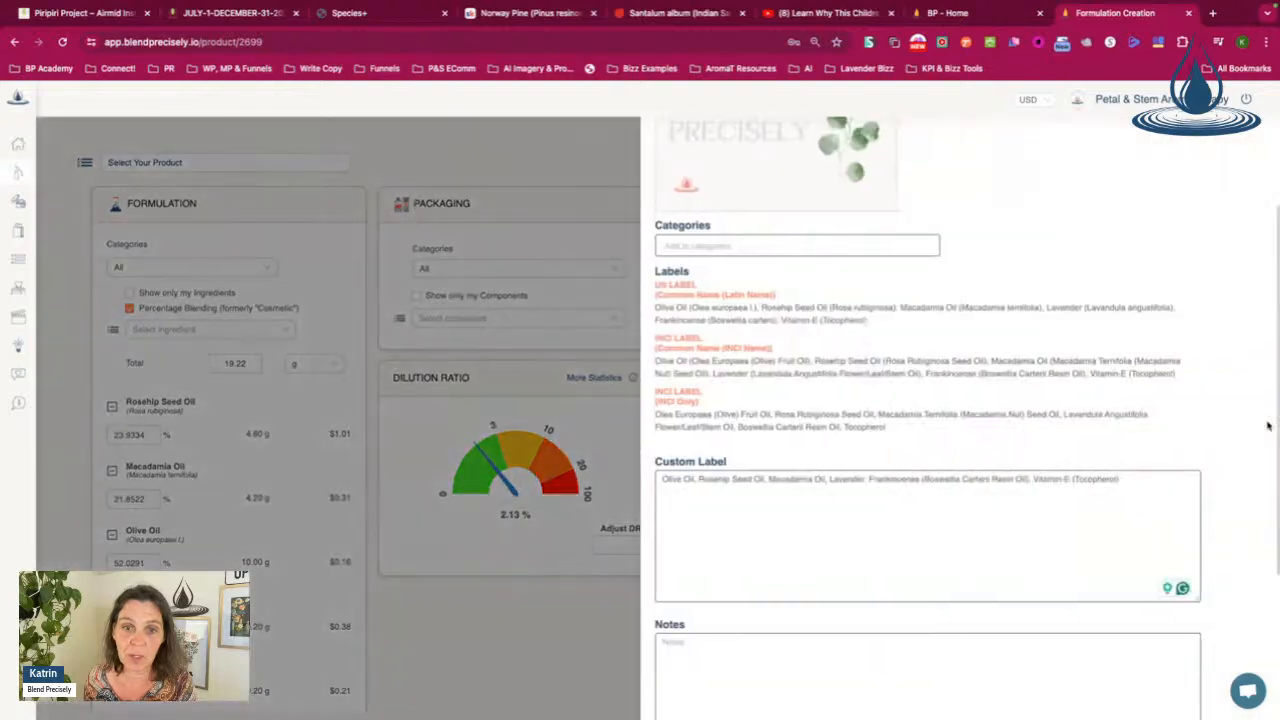
pyautogui.moveTo(1117, 482); pyautogui.dragTo(632, 487)
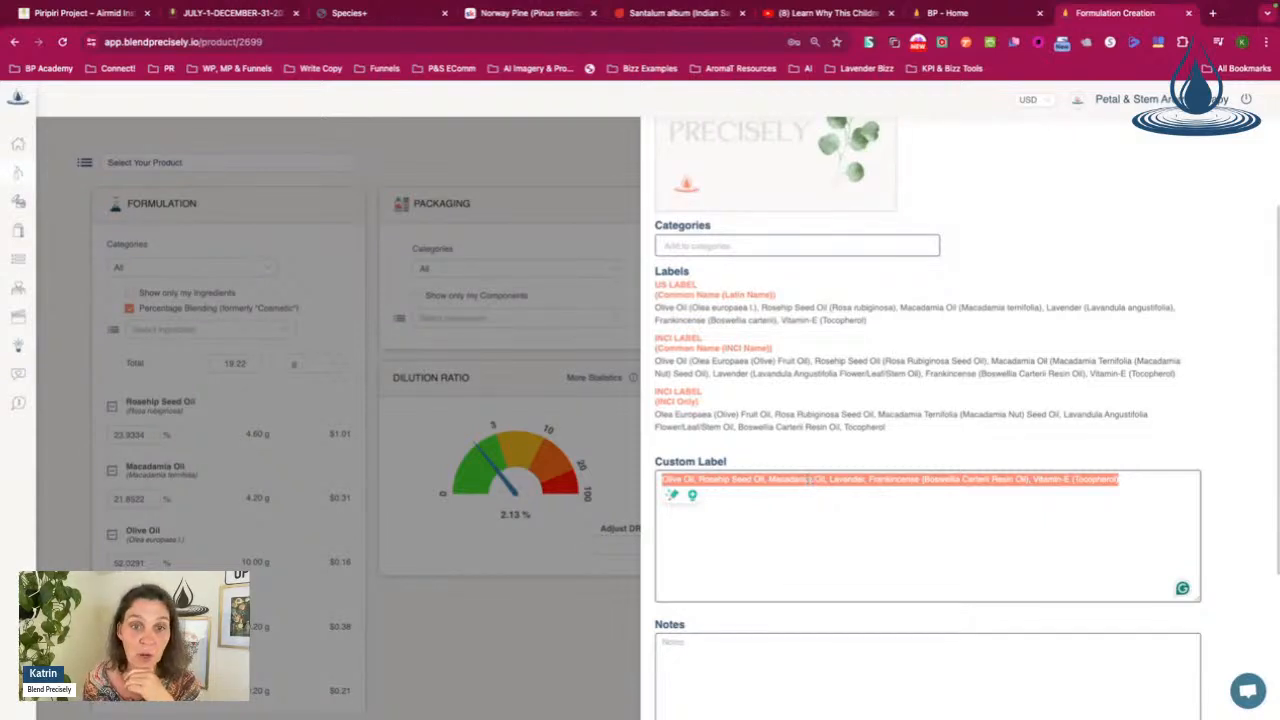
# Step: Look over the product photo, labels, notes and instructions in the extras, close them and save the formulation again
pyautogui.scroll(-3, 770, 598)
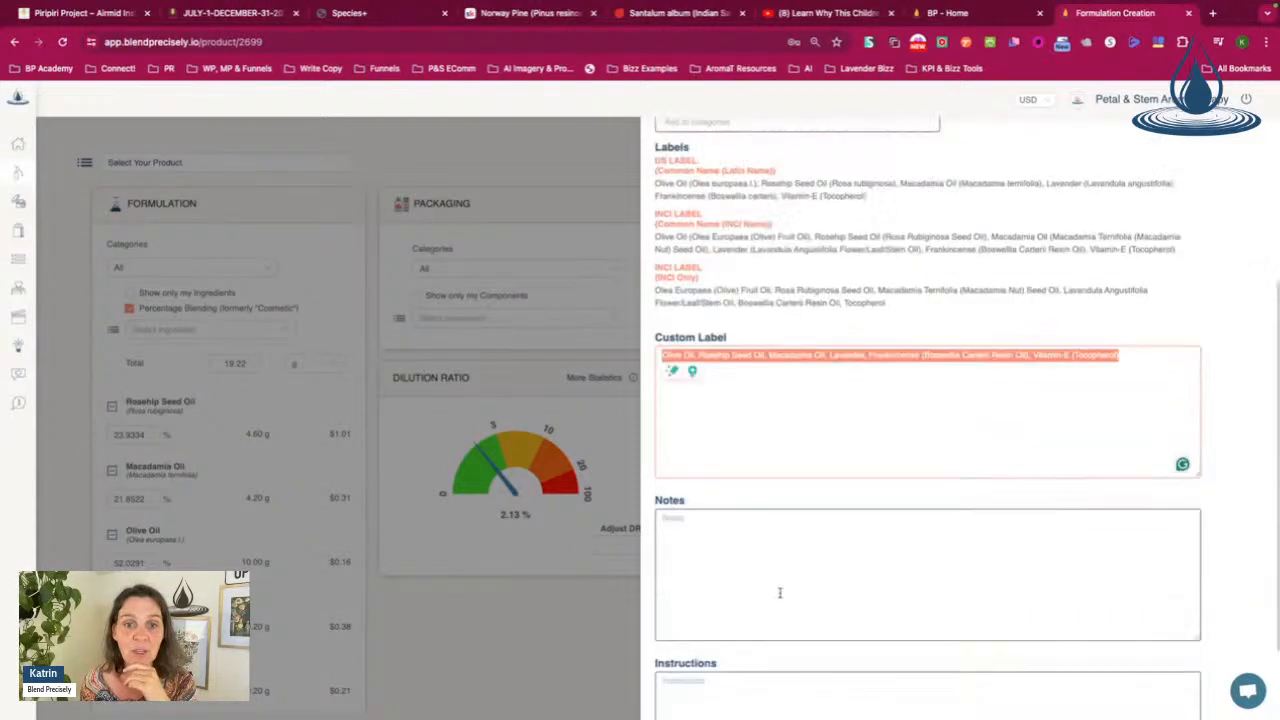
pyautogui.scroll(5, 776, 575)
pyautogui.scroll(-3, 775, 562)
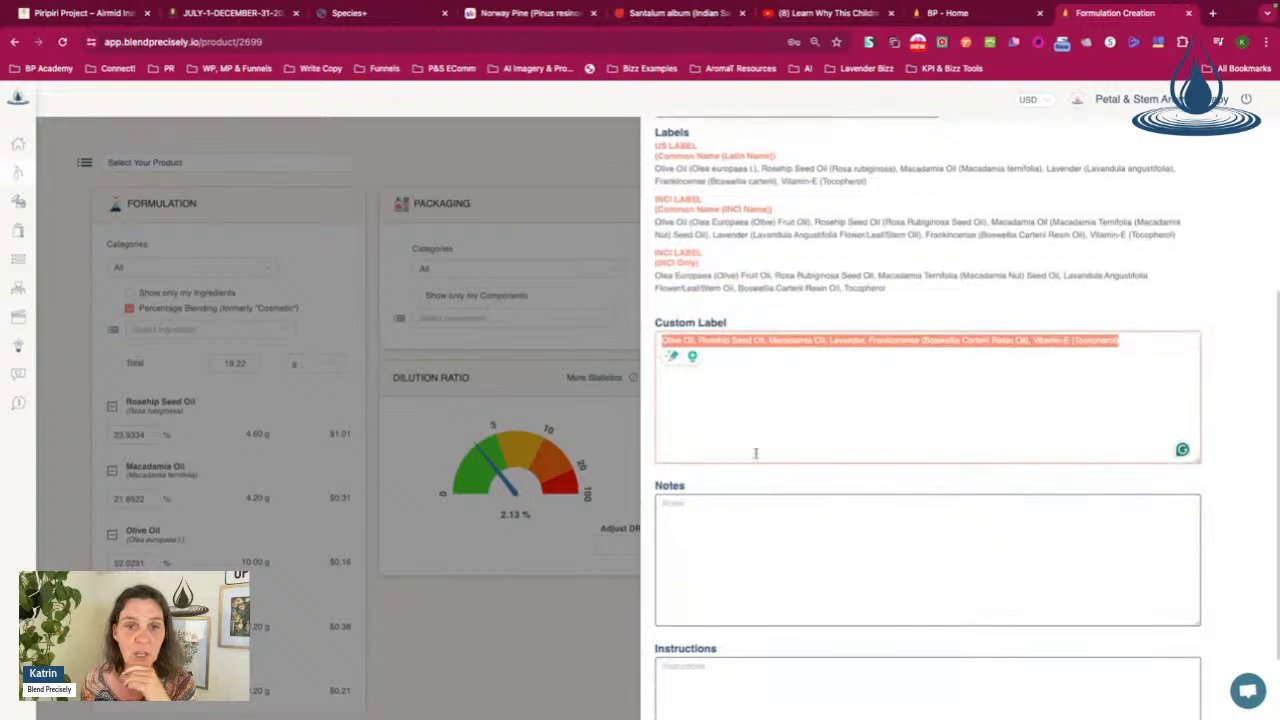
pyautogui.scroll(3, 800, 430)
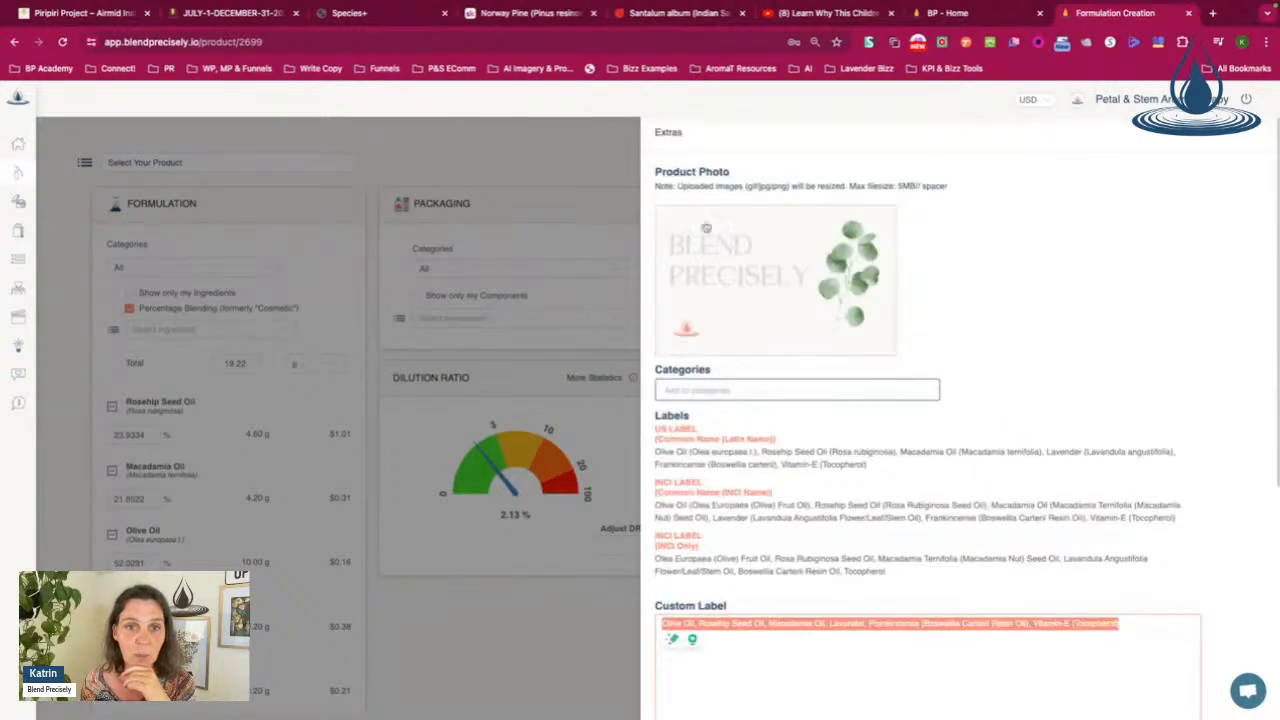
pyautogui.click(554, 630)
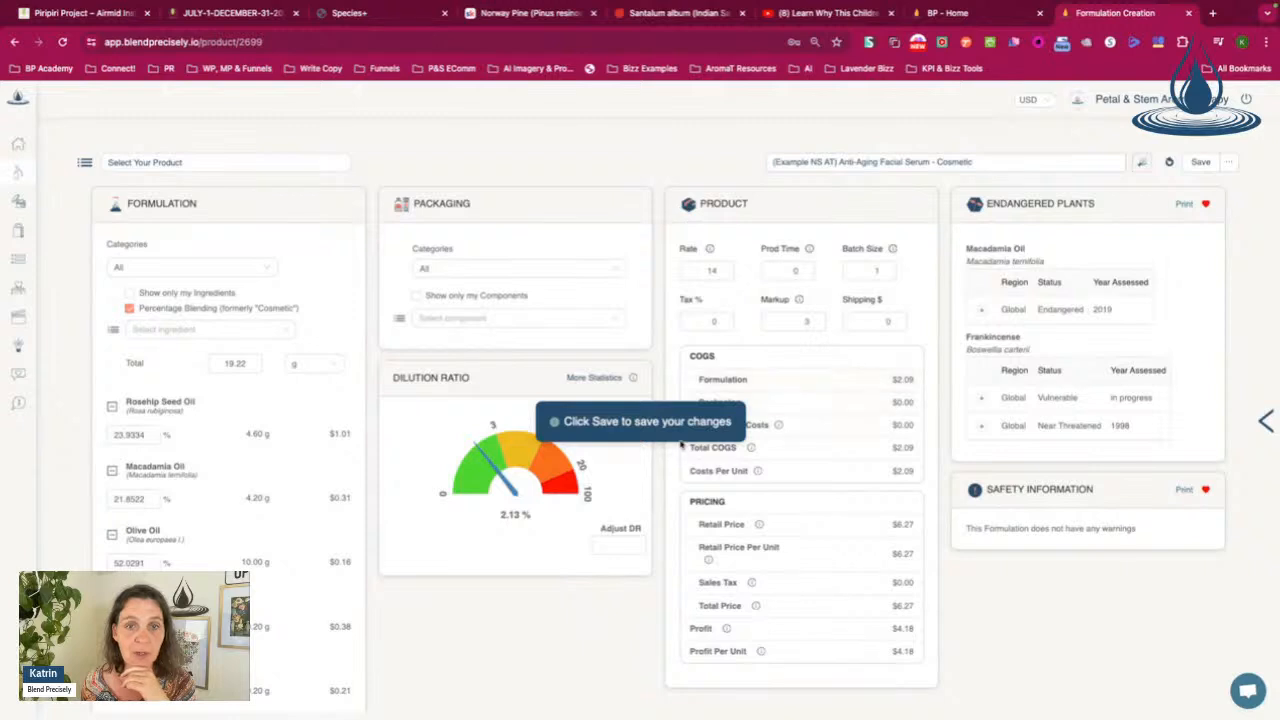
pyautogui.click(1202, 163)
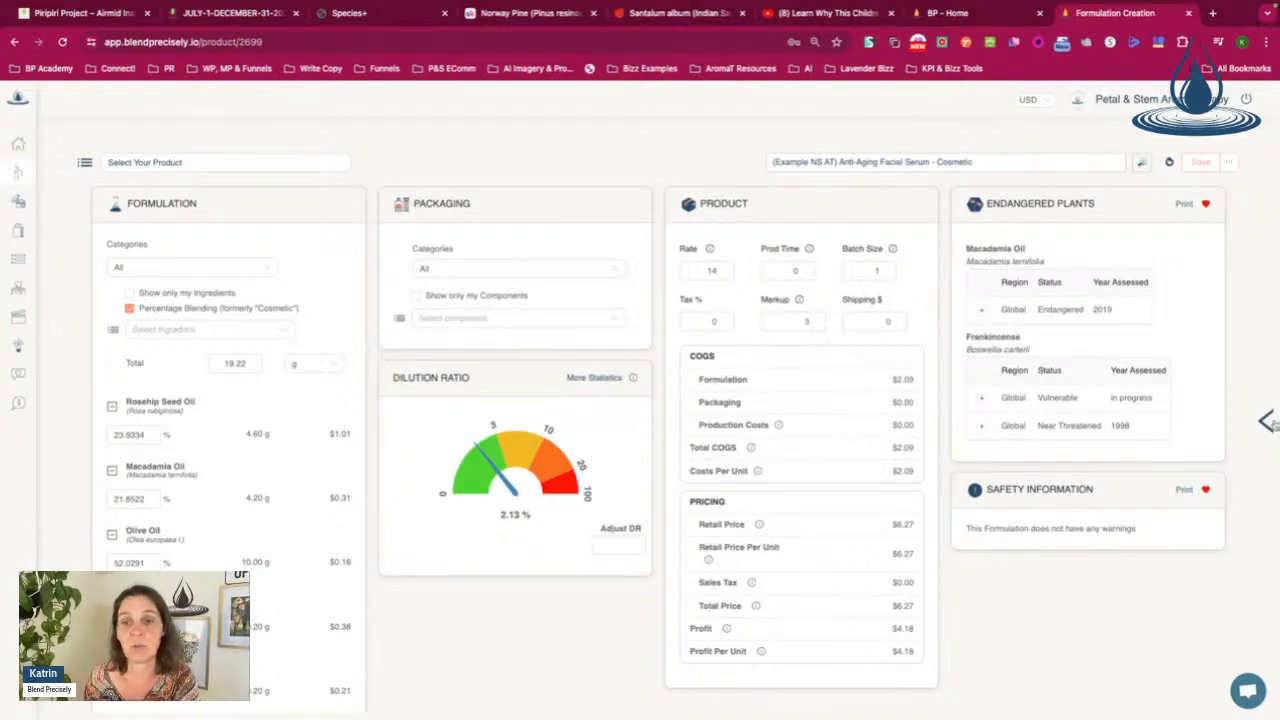
# Step: Review the serum's generated labels, custom label, notes and instructions in the extras, then return to the formulation
pyautogui.click(1266, 420)
pyautogui.scroll(-4, 862, 544)
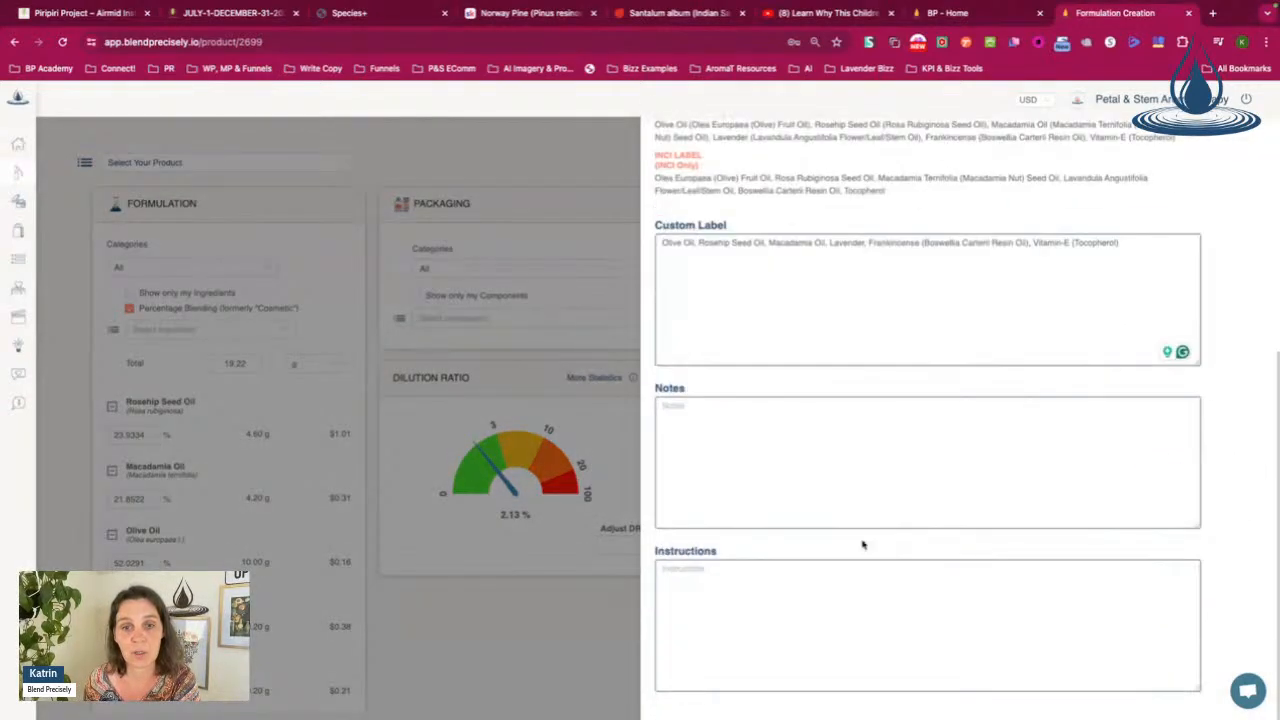
pyautogui.scroll(4, 862, 544)
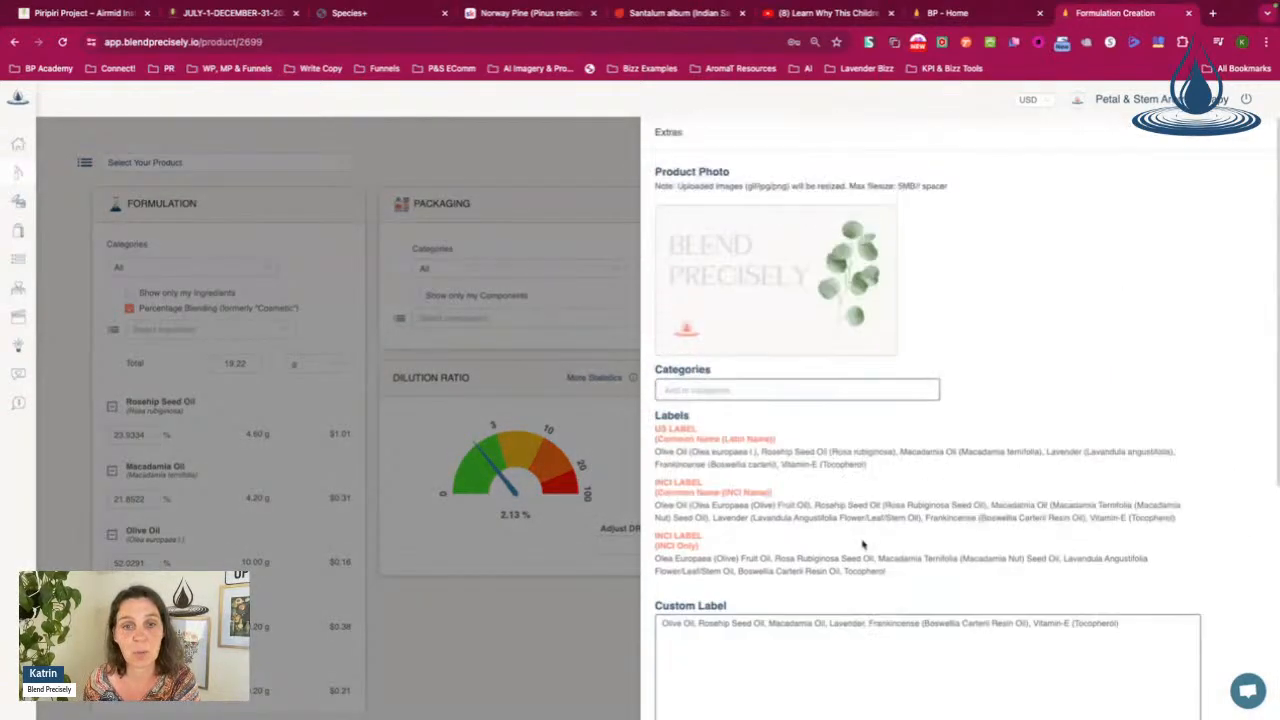
pyautogui.click(576, 623)
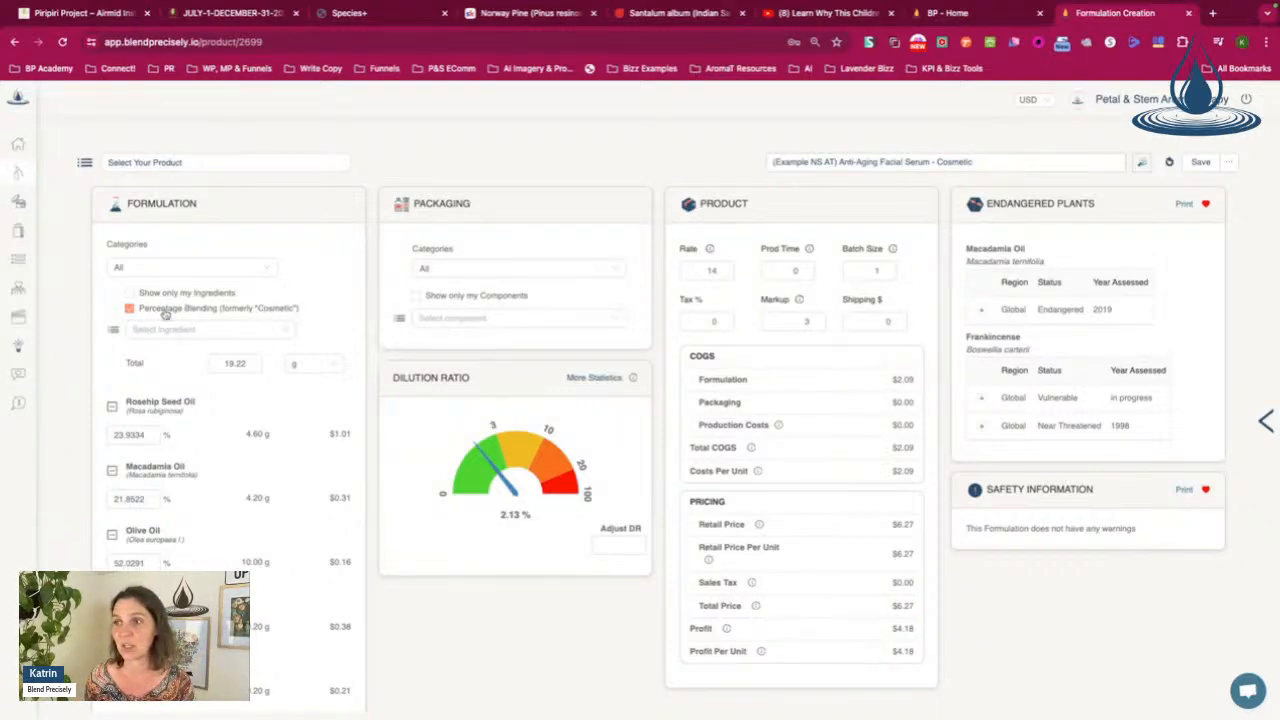
pyautogui.click(1266, 420)
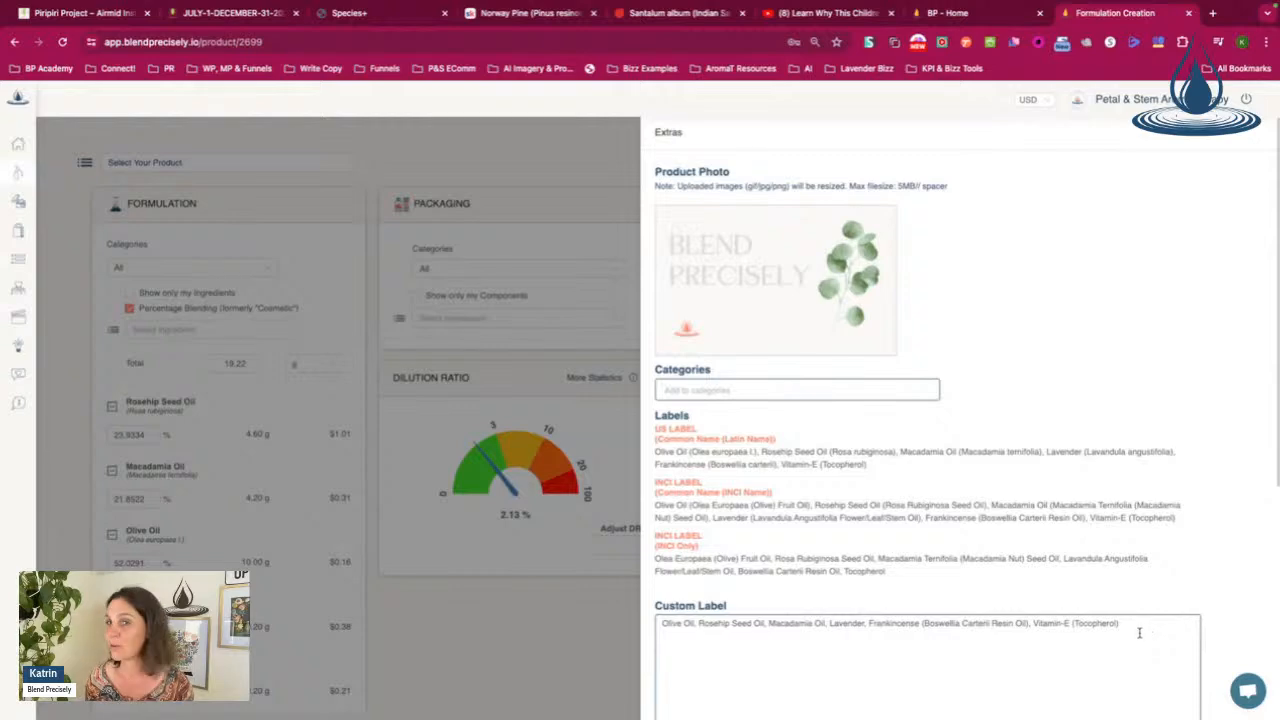
pyautogui.click(544, 612)
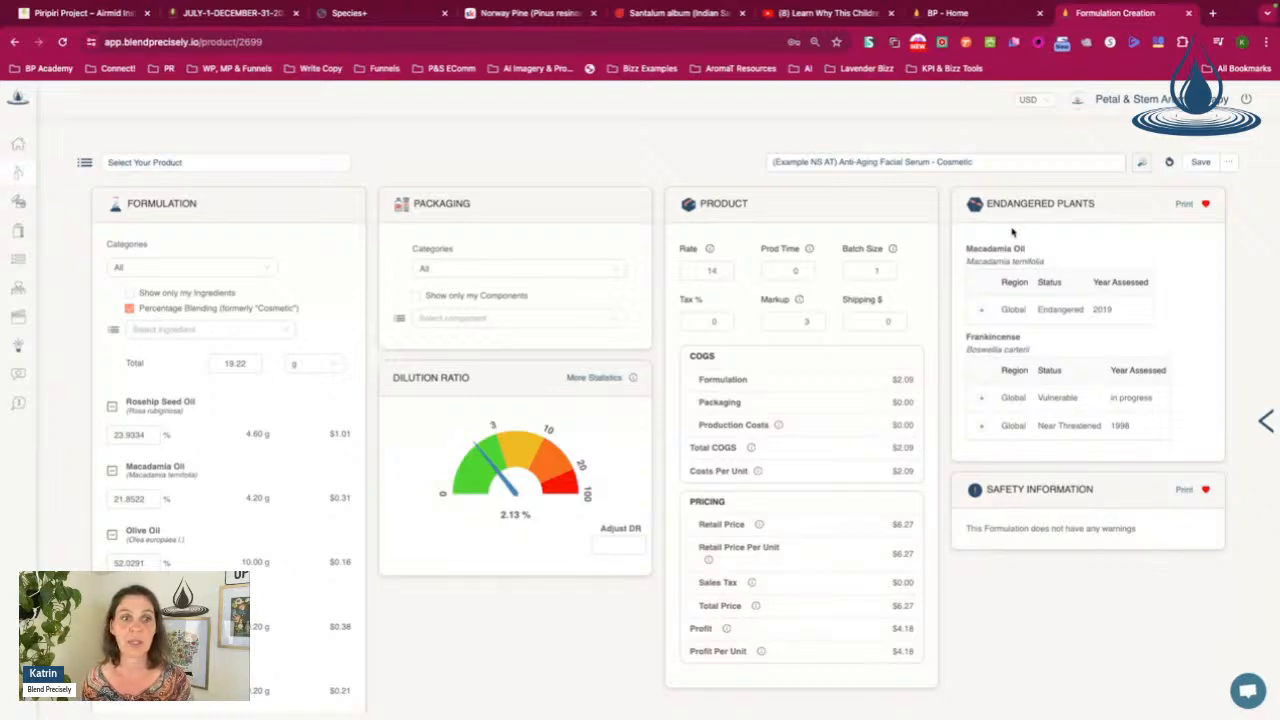
pyautogui.moveTo(72, 212)
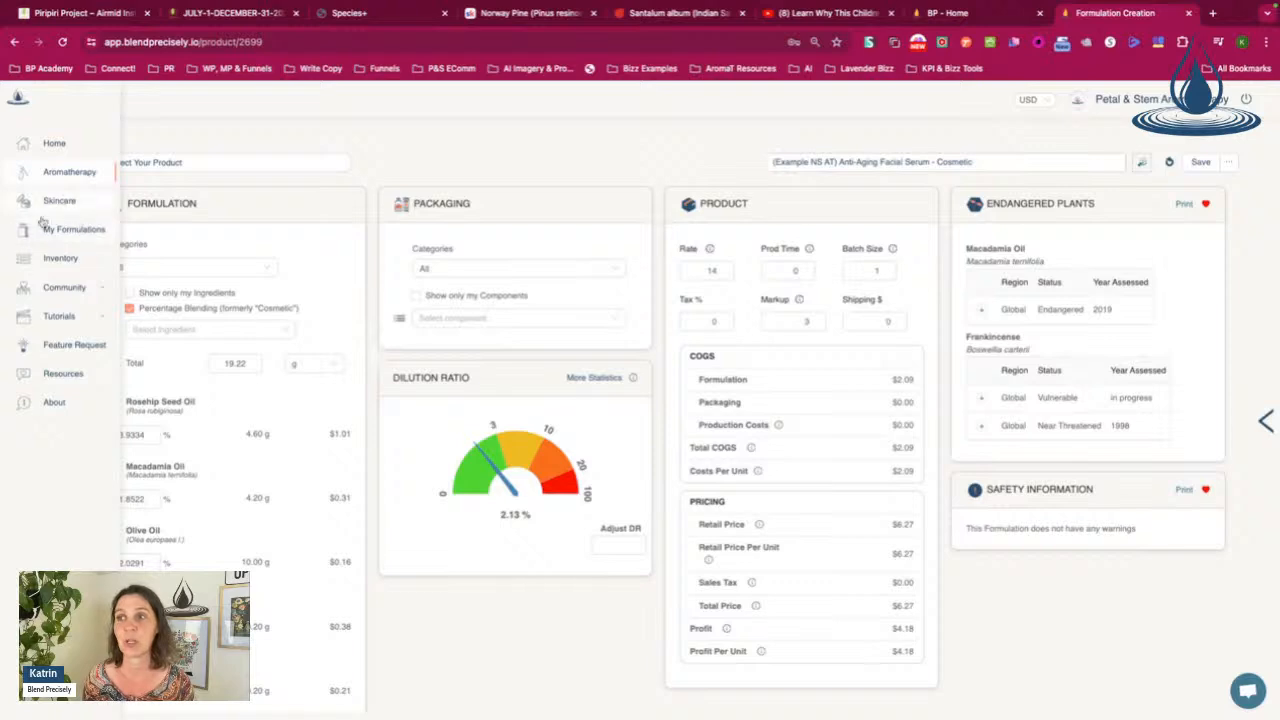